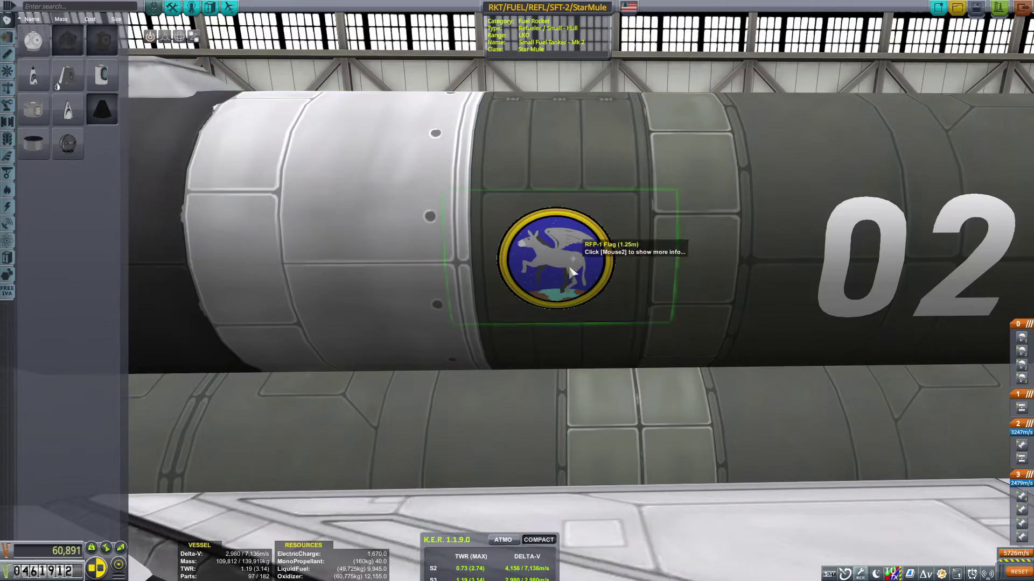
Orbit to the rocket's rear and open Set Flag on the RFP-1 Flag part.
scroll(572, 272, "down", 5)
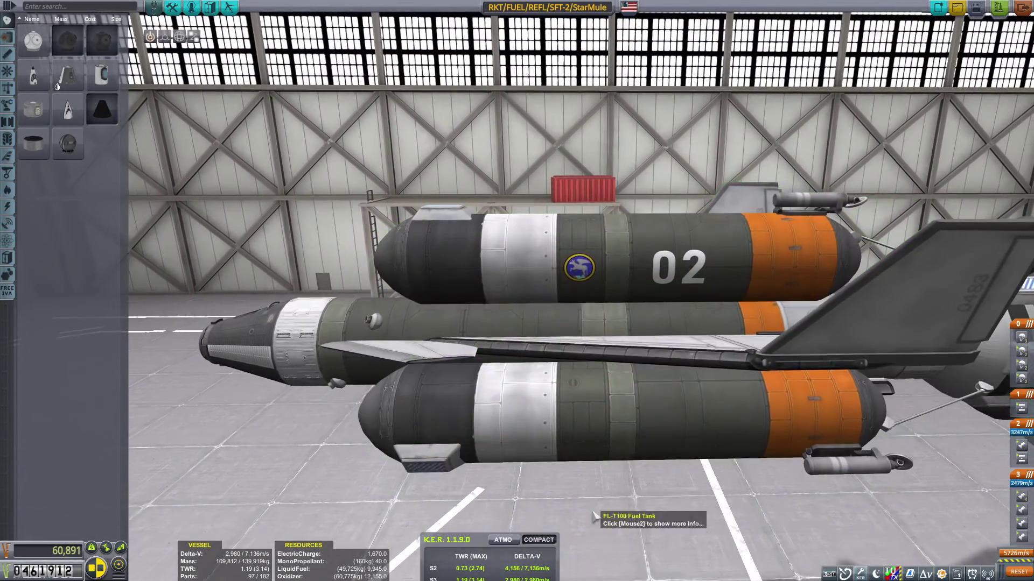
left_click_drag(595, 517, 682, 352)
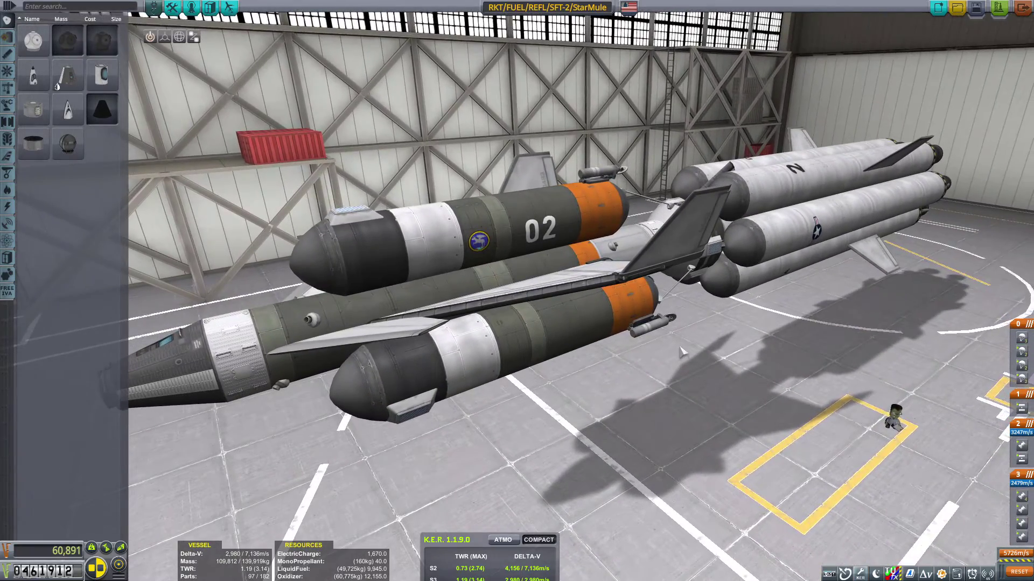
scroll(639, 371, "up", 6)
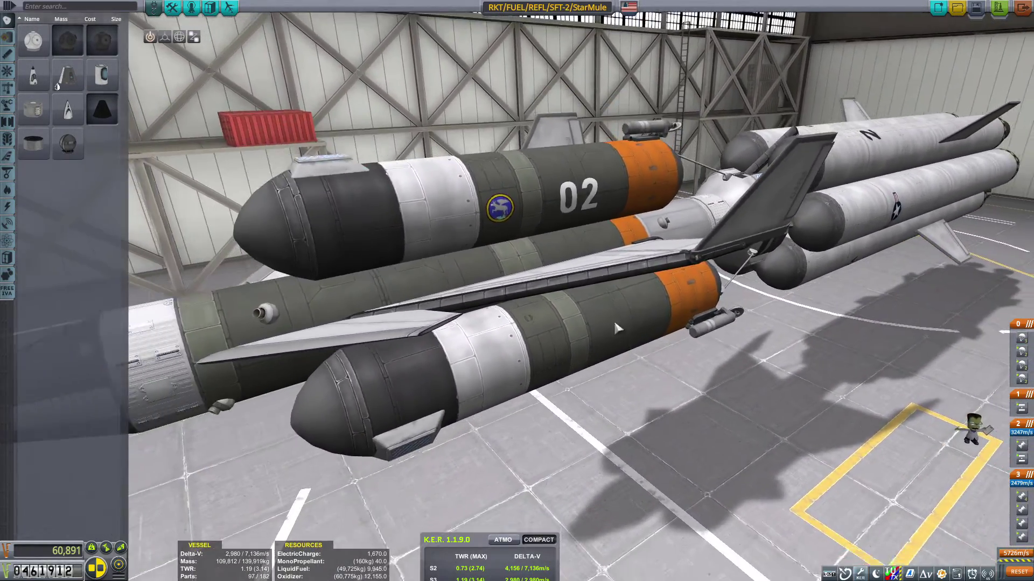
scroll(617, 328, "down", 2)
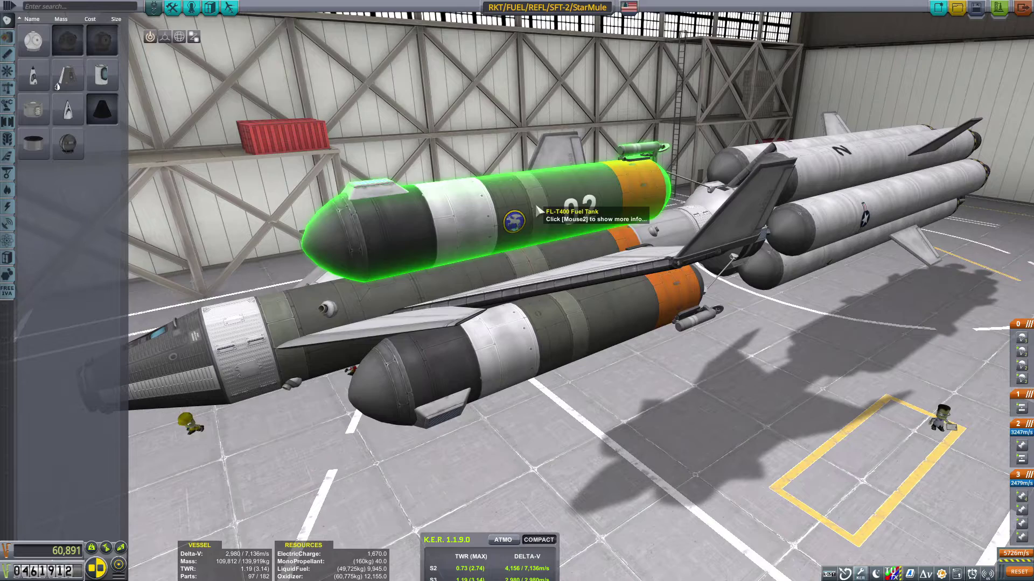
right_click(513, 221)
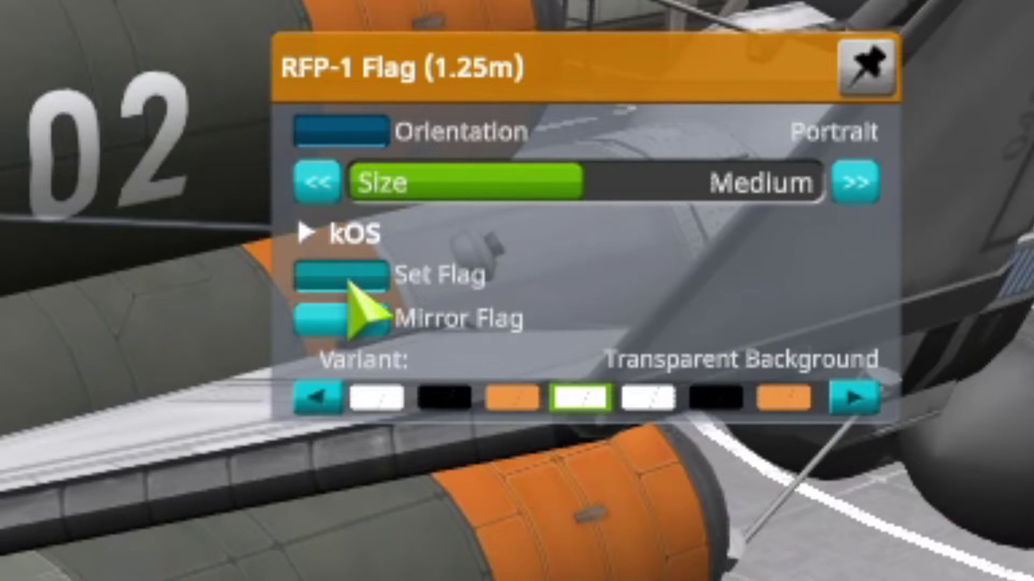
left_click(628, 237)
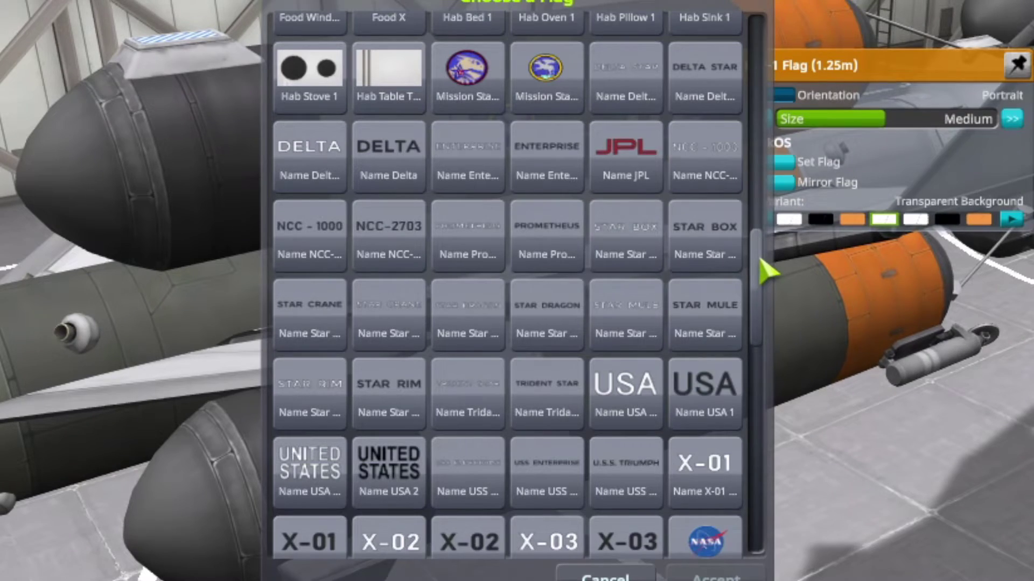
Scroll through the Choose a Flag list of number, stripe, name and logo flags.
left_click_drag(760, 260, 756, 478)
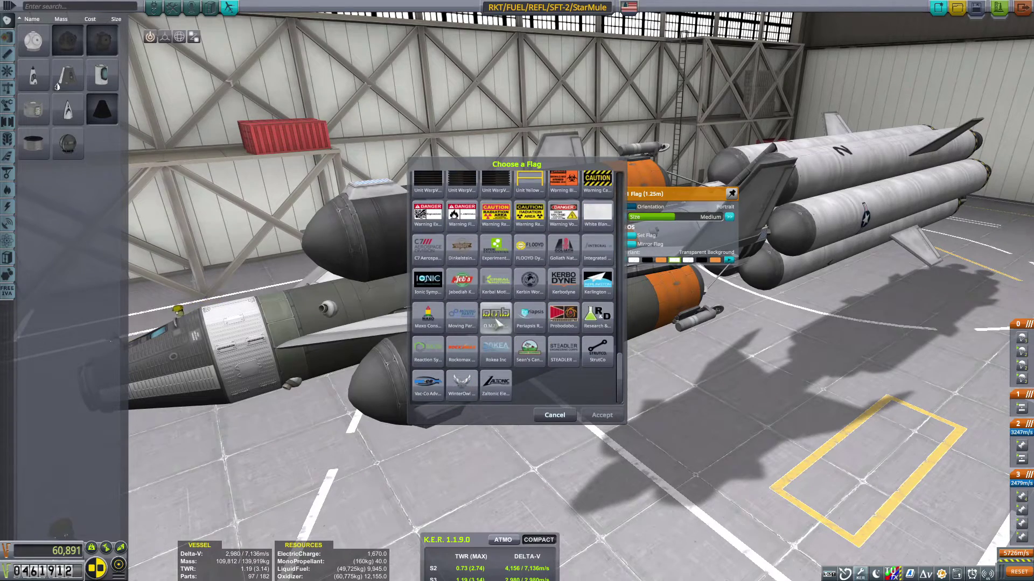
scroll(625, 350, "up", 2)
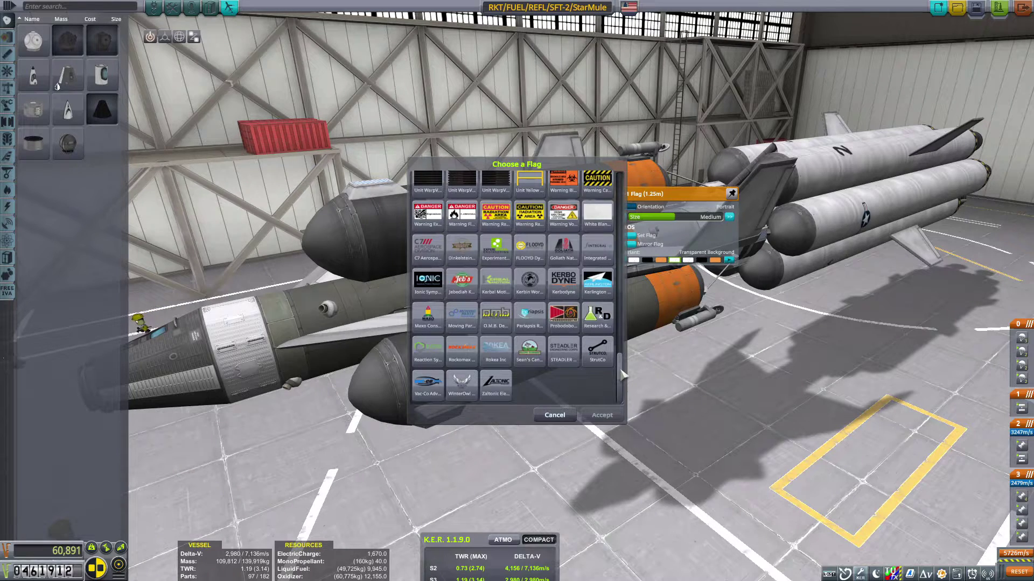
scroll(630, 350, "up", 4)
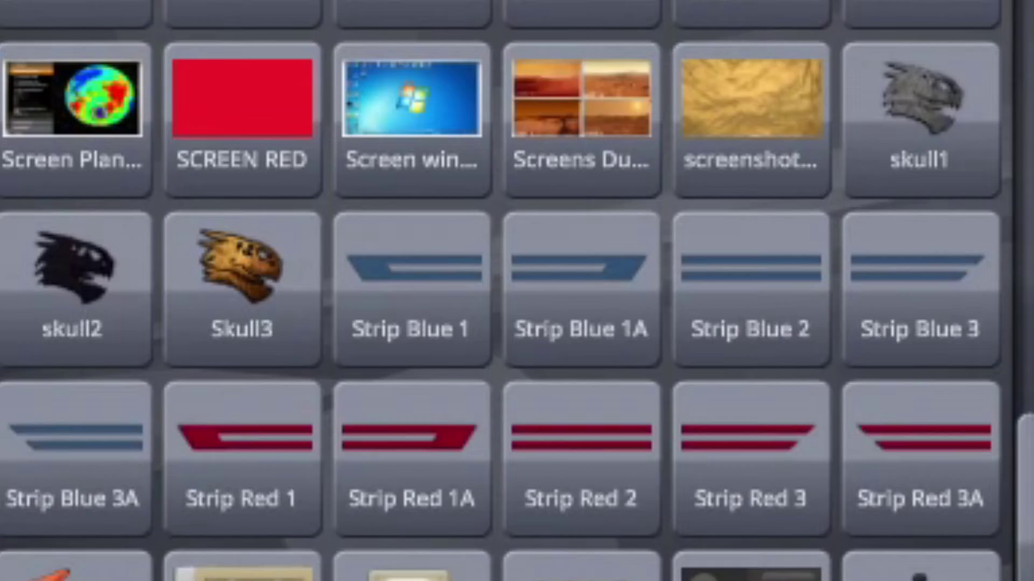
scroll(628, 339, "up", 1)
scroll(517, 290, "up", 5)
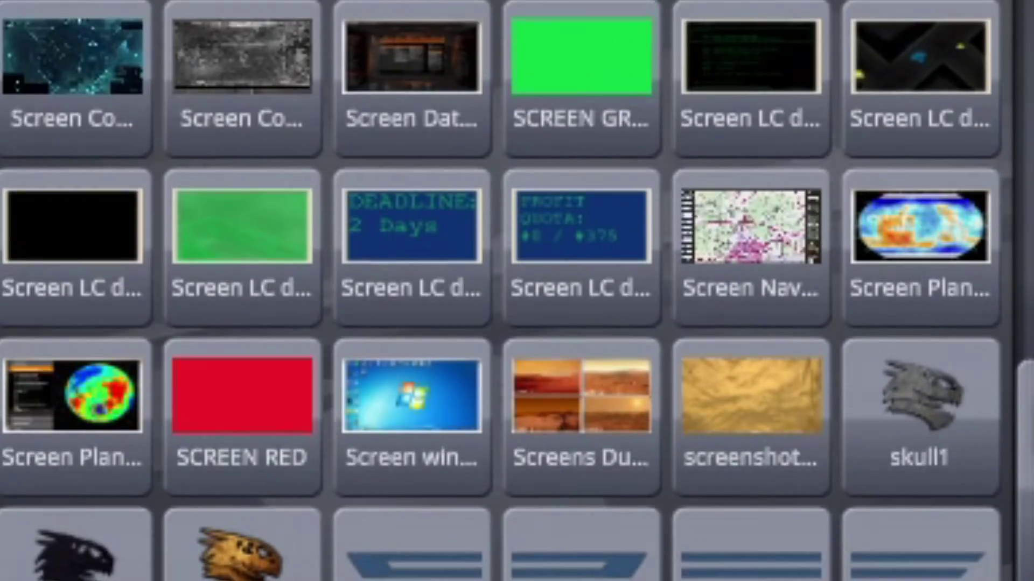
scroll(1026, 339, "up", 12)
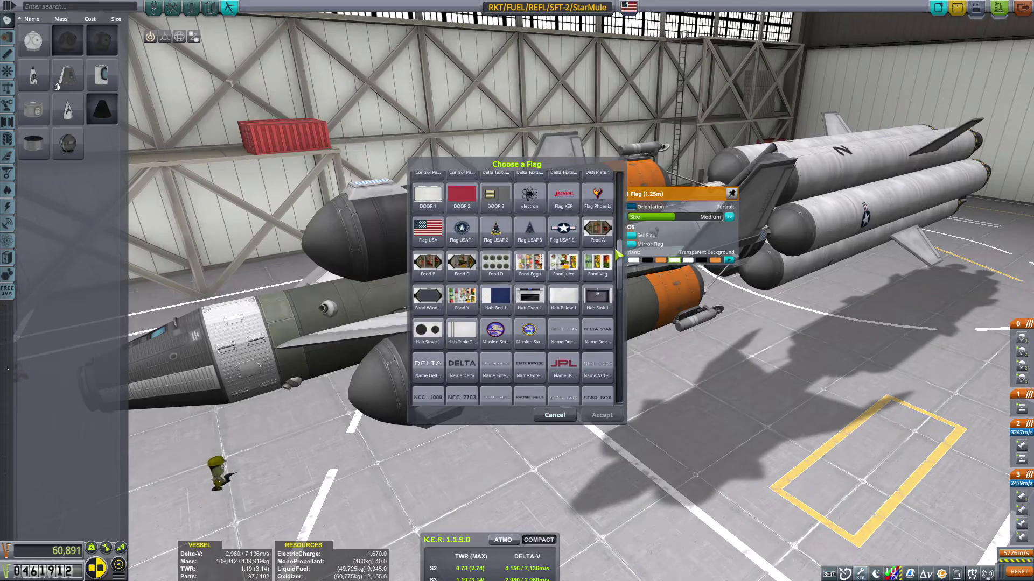
mouse_move(619, 256)
left_mouse_down()
mouse_move(624, 185)
mouse_move(620, 236)
left_mouse_up()
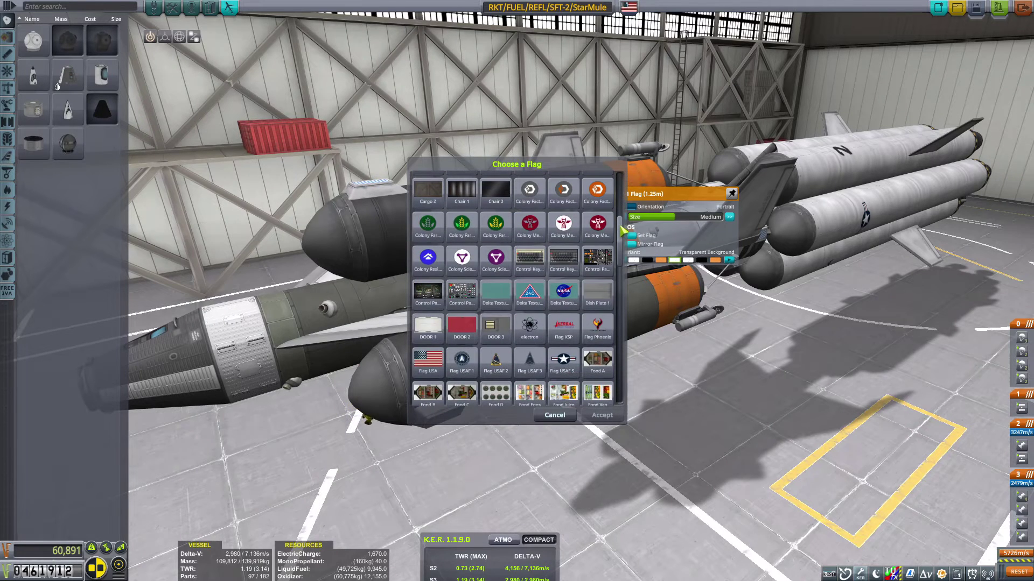
Cancel the flag chooser, orbit around the rocket, and switch out to Paint 3D.
left_click(555, 415)
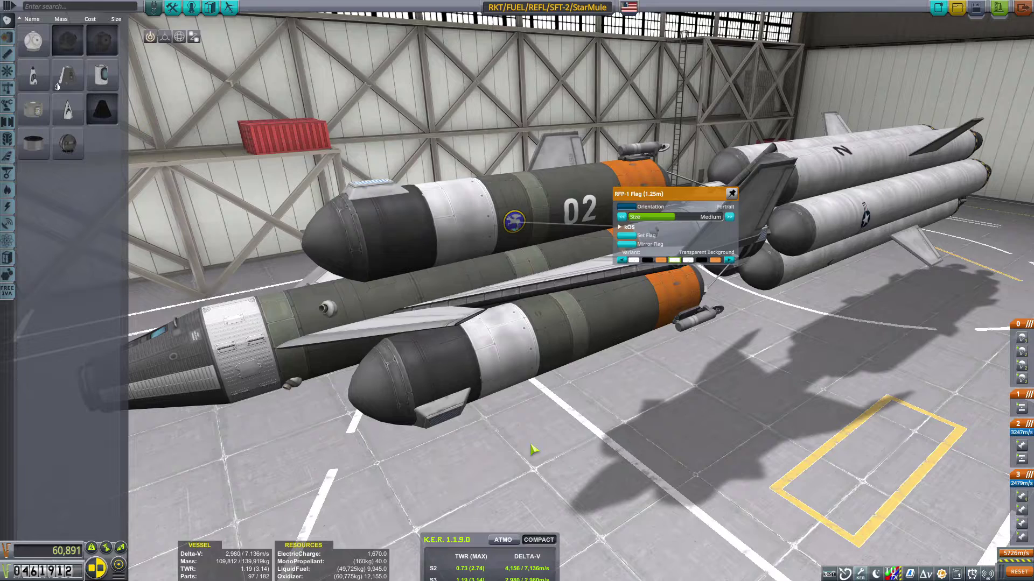
left_click_drag(488, 433, 398, 428)
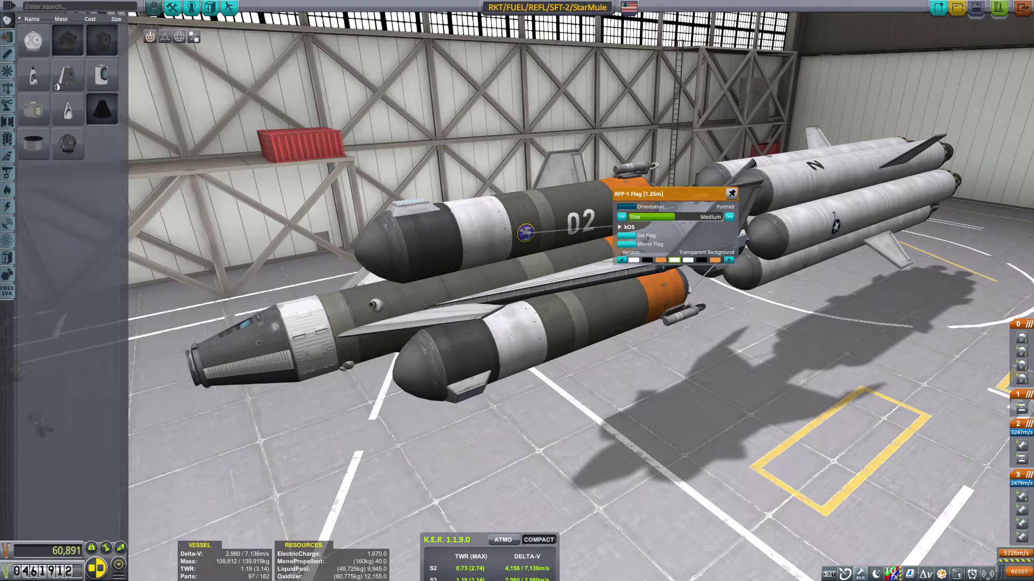
left_click(393, 356)
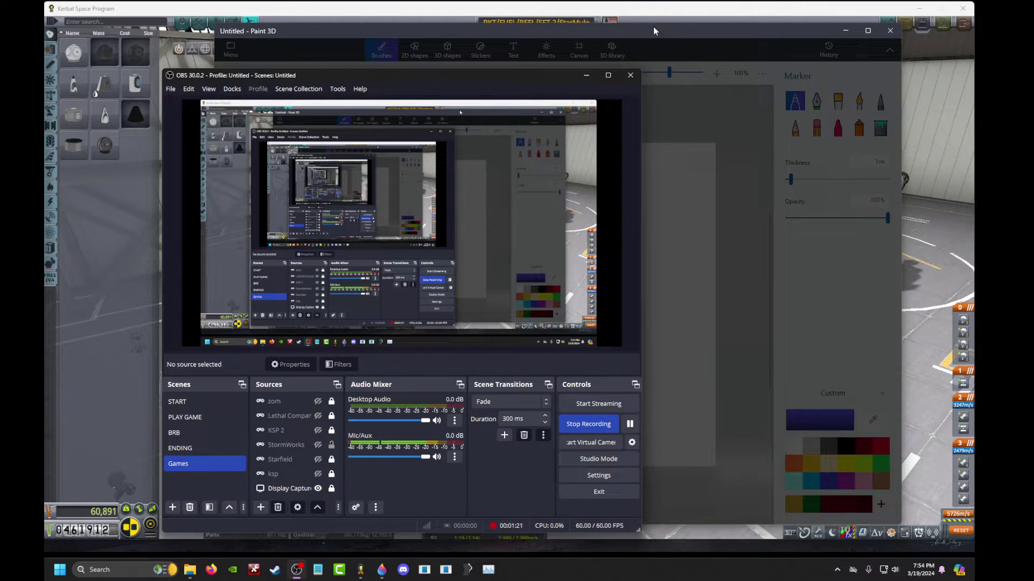
Move the Paint 3D window into place over the game and minimise the recorder.
left_click(655, 34)
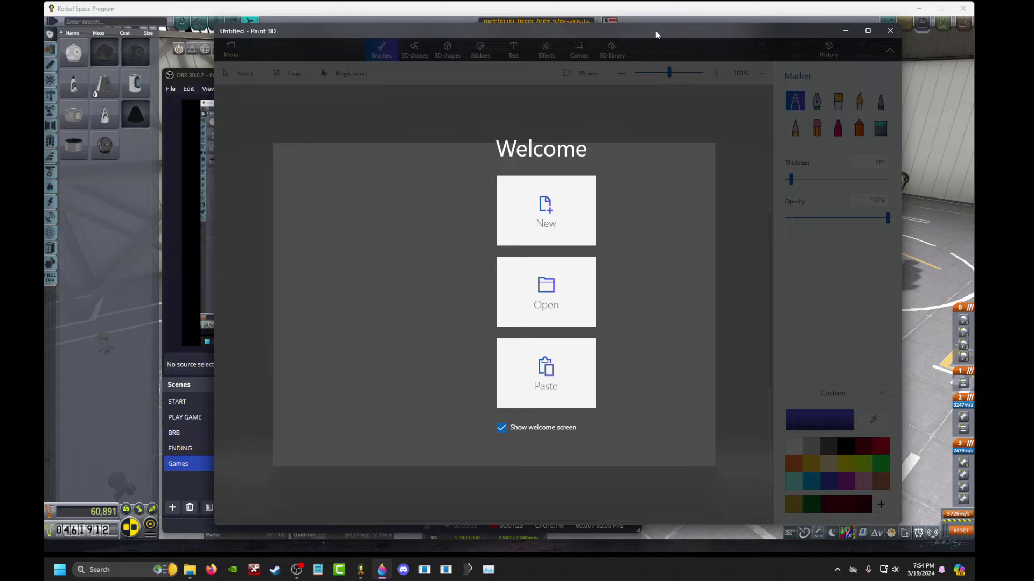
mouse_move(655, 31)
left_mouse_down()
mouse_move(579, 34)
mouse_move(792, 42)
mouse_move(584, 33)
mouse_move(893, 62)
mouse_move(754, 119)
mouse_move(646, 183)
mouse_move(537, 214)
left_mouse_up()
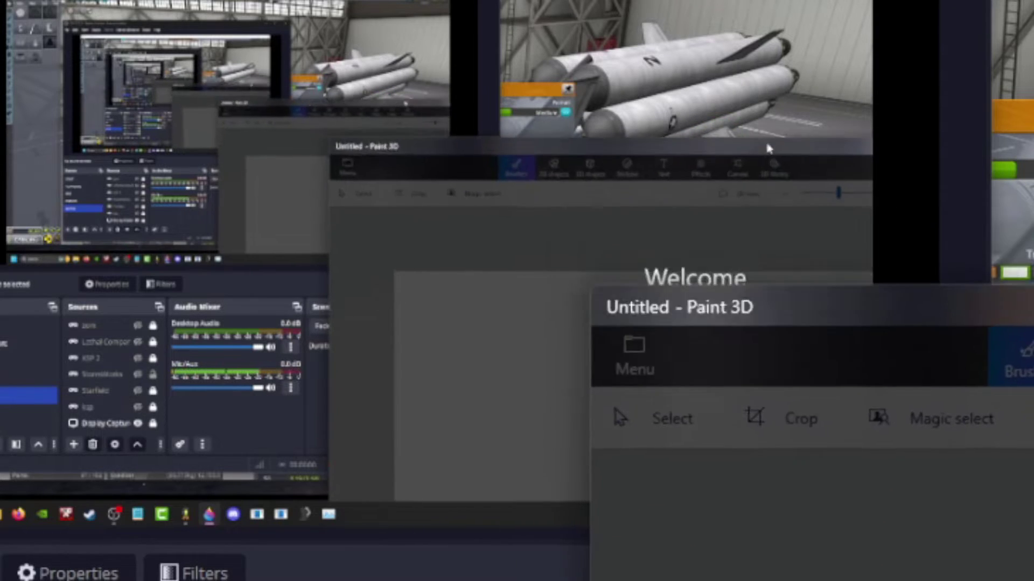
mouse_move(924, 260)
left_mouse_down()
mouse_move(935, 181)
mouse_move(903, 160)
mouse_move(969, 79)
left_mouse_up()
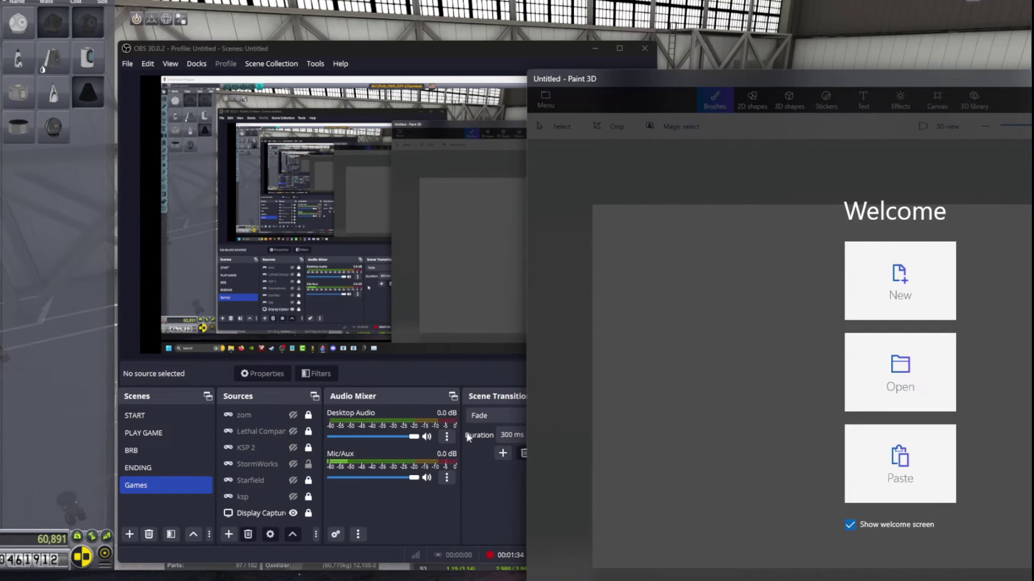
mouse_move(285, 50)
left_mouse_down()
mouse_move(290, 14)
mouse_move(293, 43)
left_mouse_up()
left_click(602, 41)
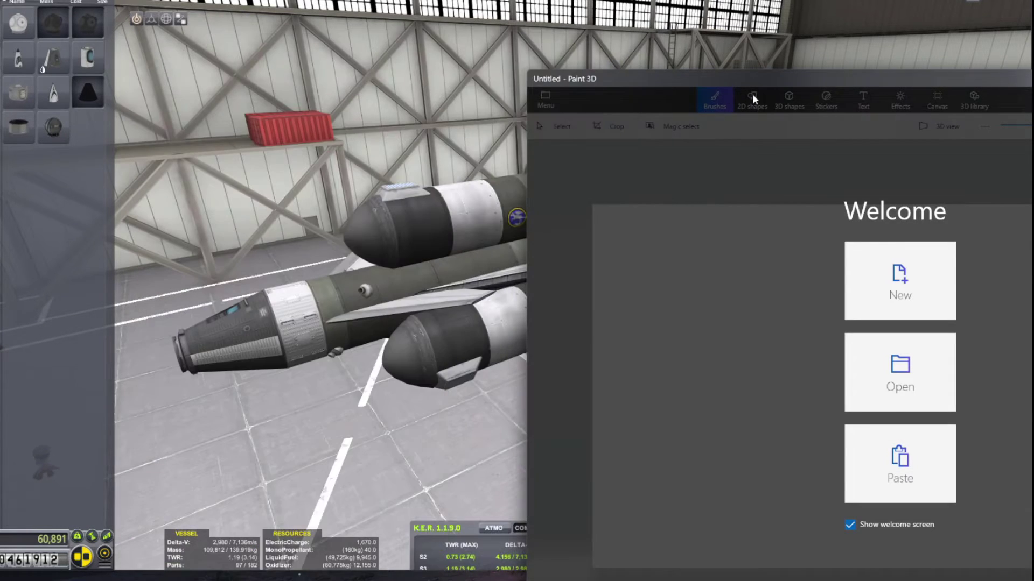
mouse_move(732, 78)
left_mouse_down()
mouse_move(347, 15)
mouse_move(350, 5)
mouse_move(384, 2)
left_mouse_up()
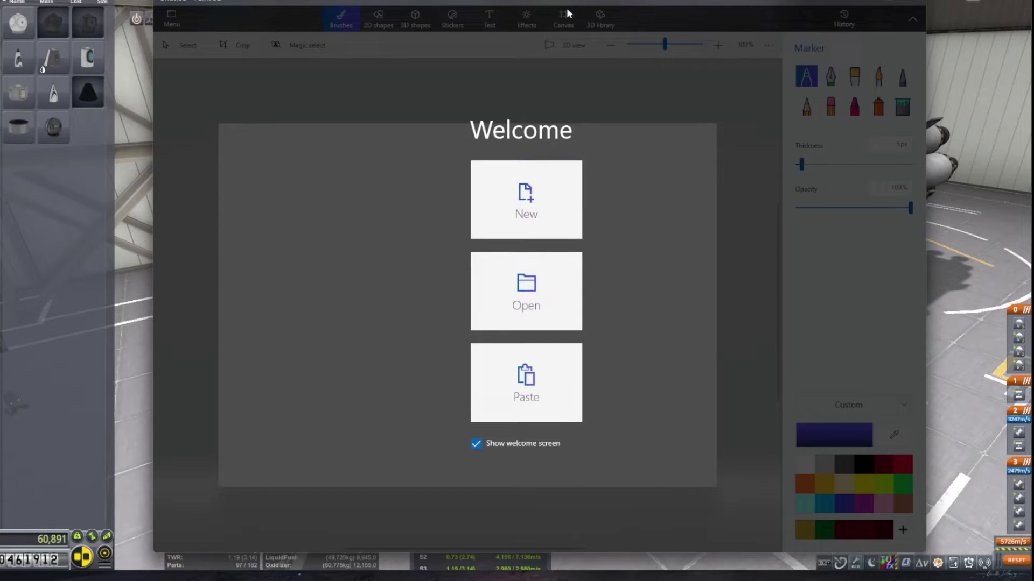
left_click_drag(564, 3, 554, 12)
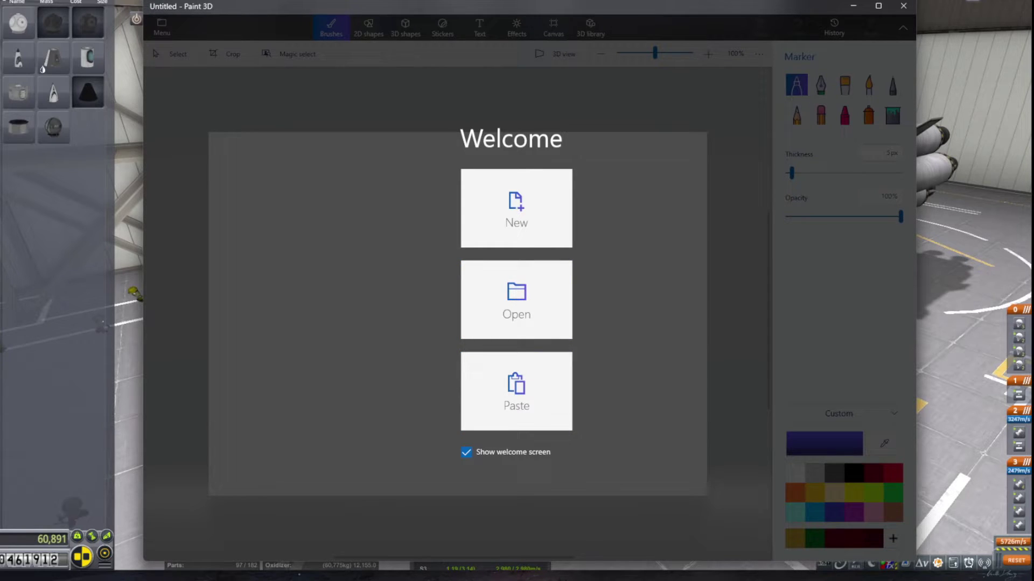
Start a new blank Paint 3D drawing and make its canvas transparent.
mouse_move(148, 577)
left_click(527, 206)
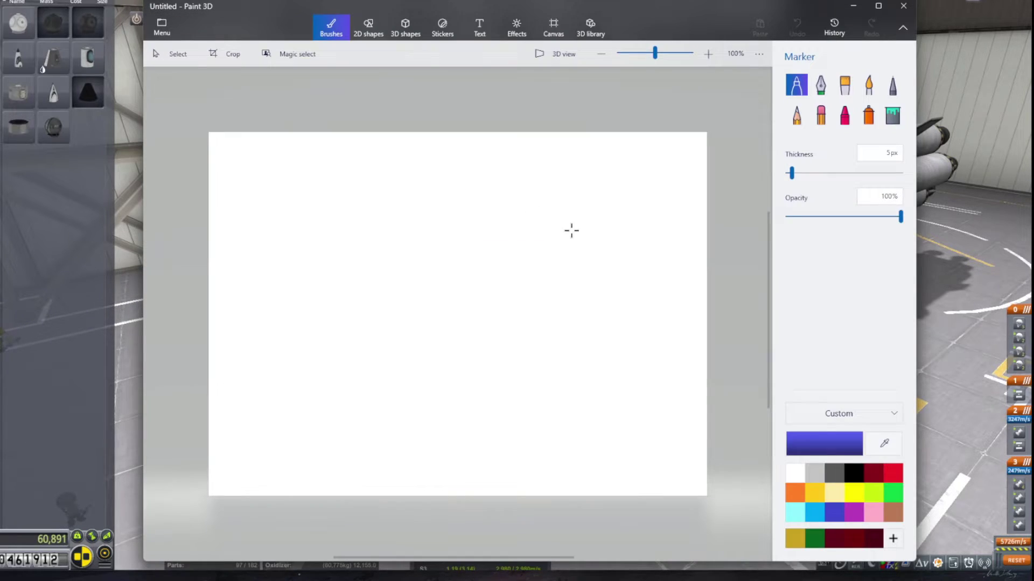
left_click(552, 28)
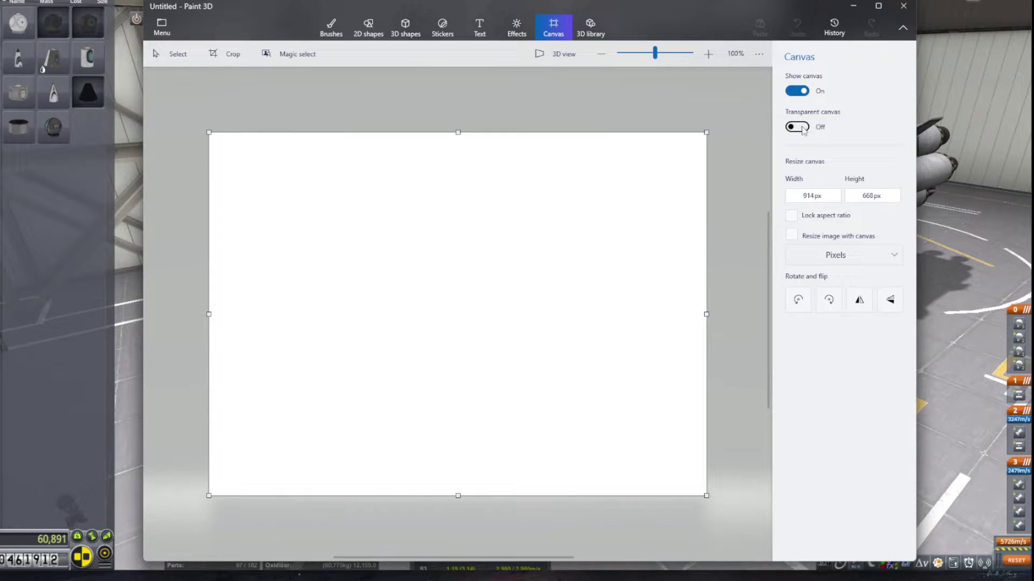
left_click(798, 127)
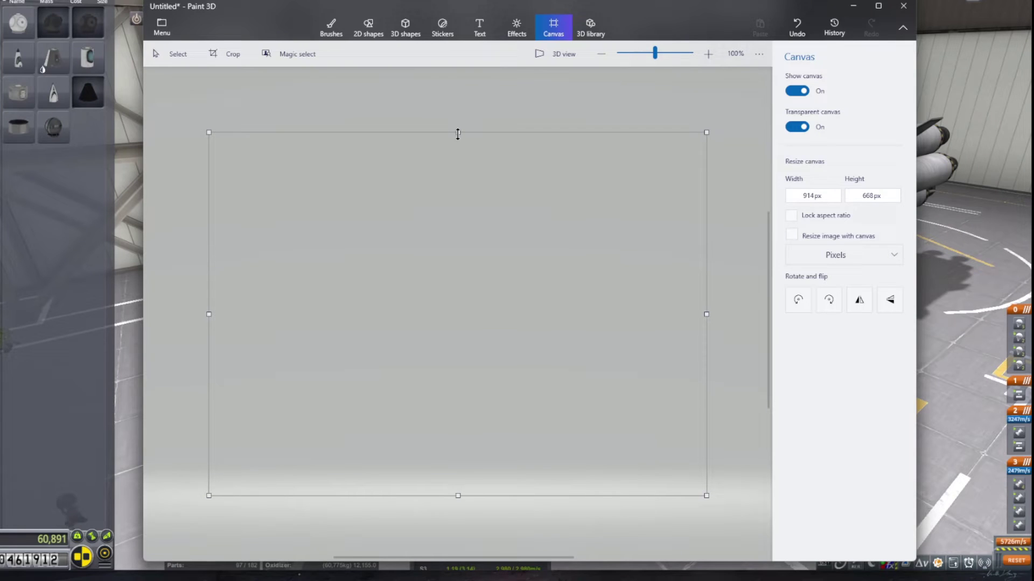
Resize the canvas by dragging its edge to 914 × 568 pixels.
left_click_drag(458, 133, 457, 194)
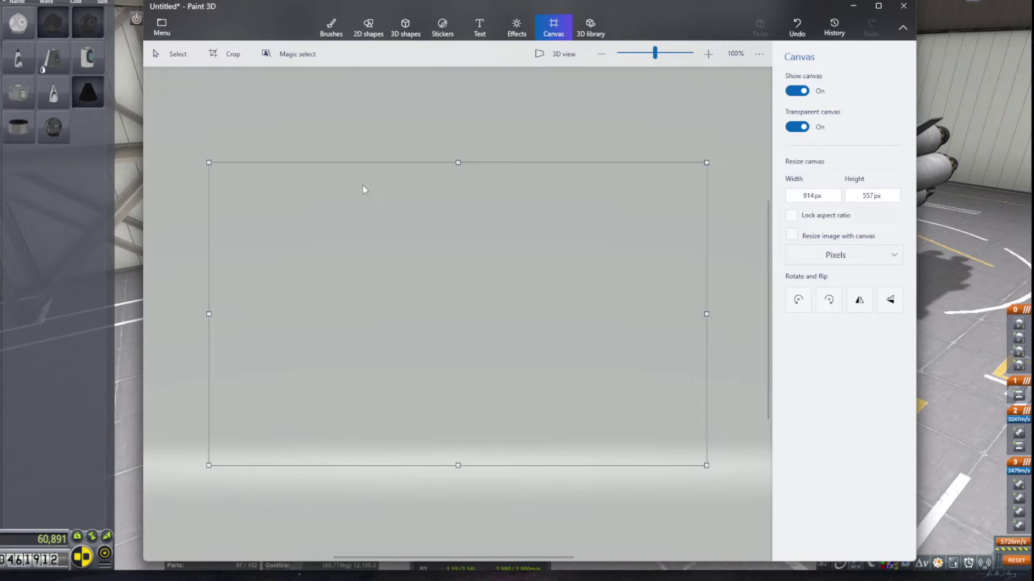
left_click_drag(458, 162, 457, 43)
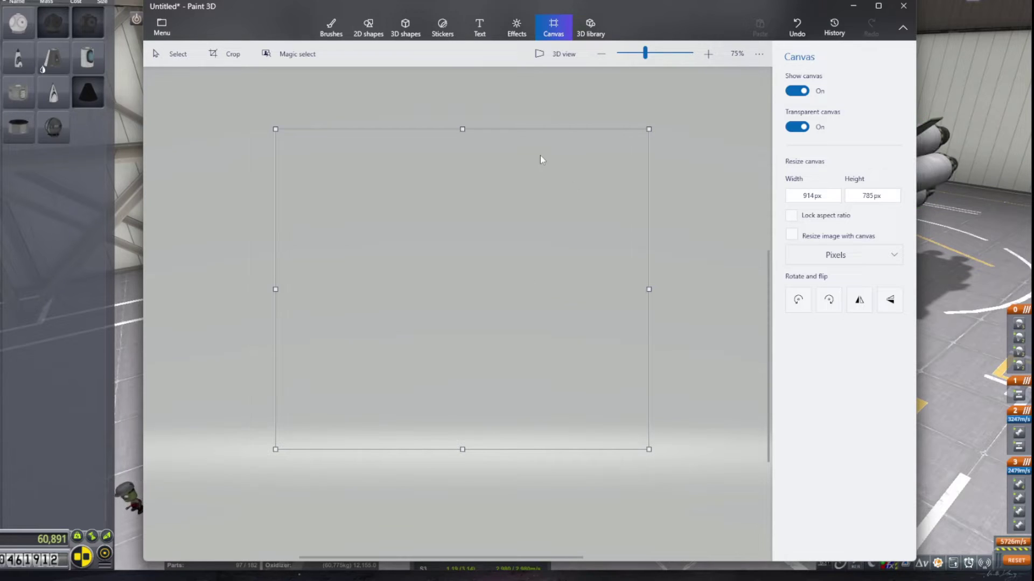
mouse_move(463, 129)
left_mouse_down()
mouse_move(463, 240)
mouse_move(457, 115)
left_mouse_up()
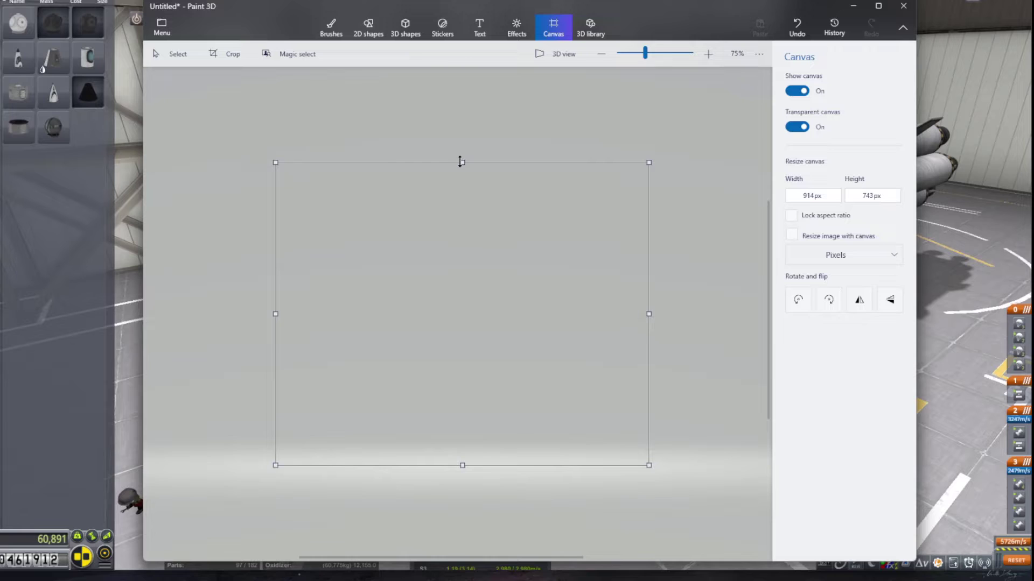
left_click_drag(461, 162, 467, 259)
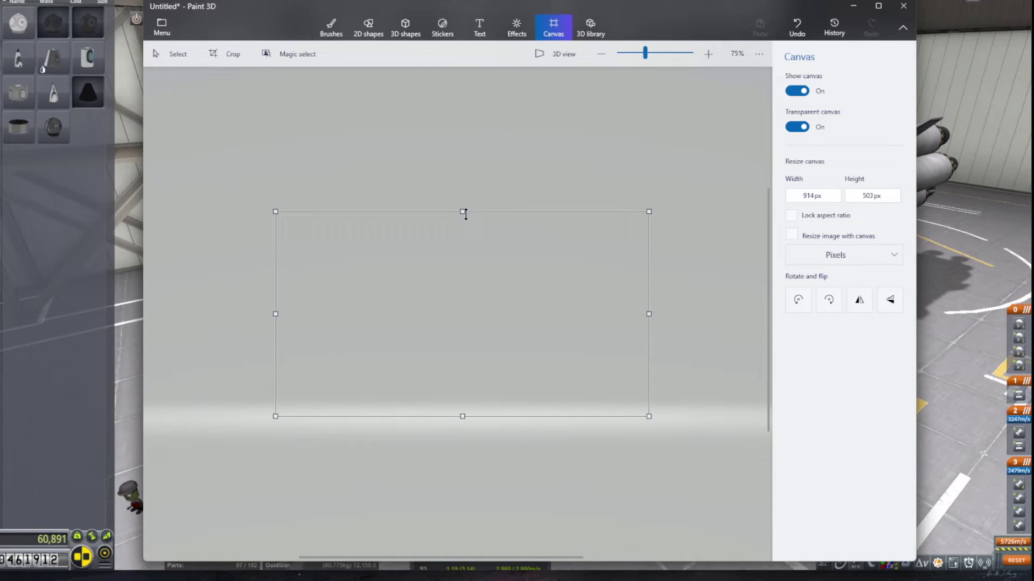
left_click_drag(466, 214, 462, 196)
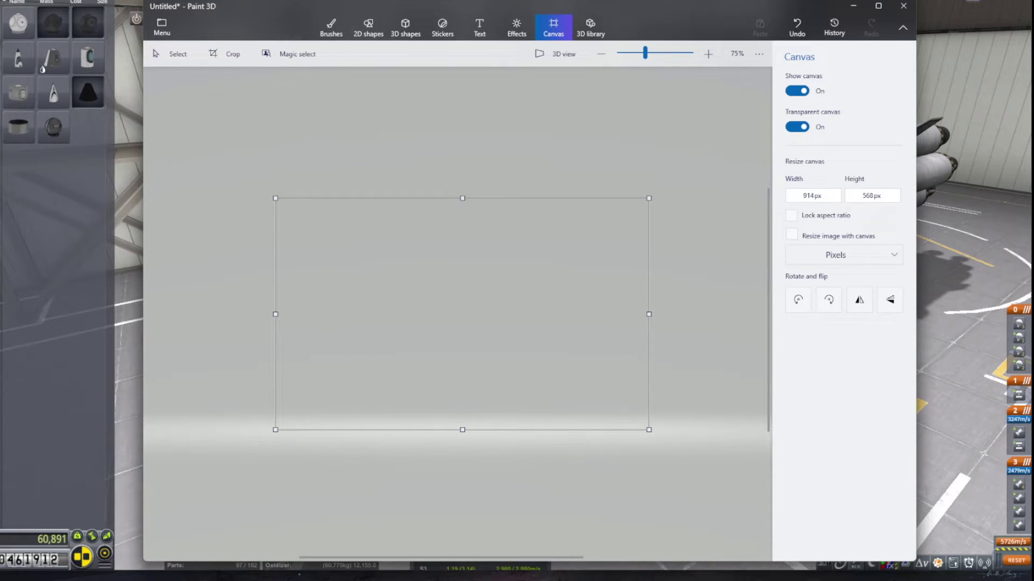
Browse from GAMES (E:) through the KSP install to GameData › Squad › Flags.
key("super+e")
left_click(533, 413)
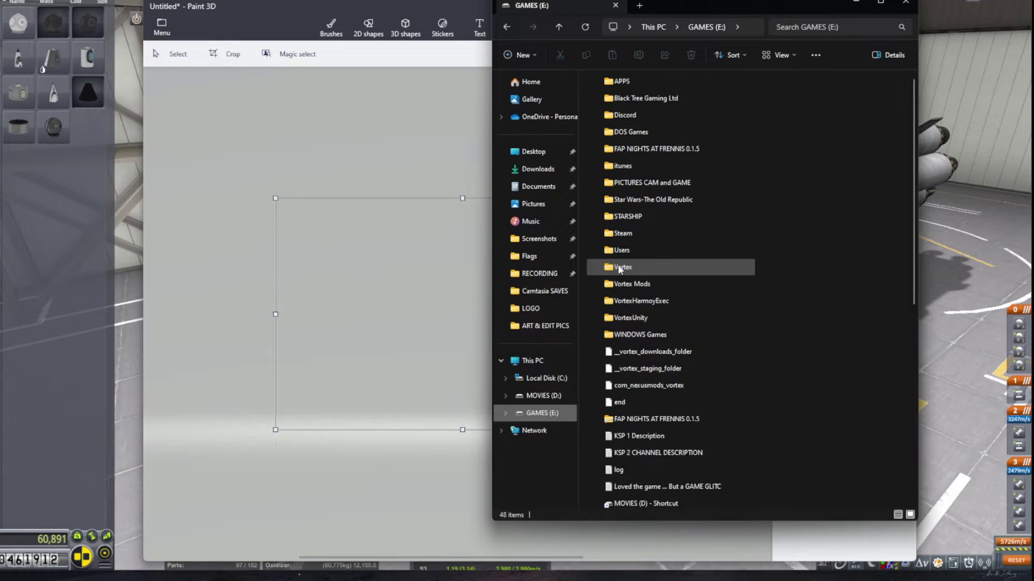
left_click(633, 335)
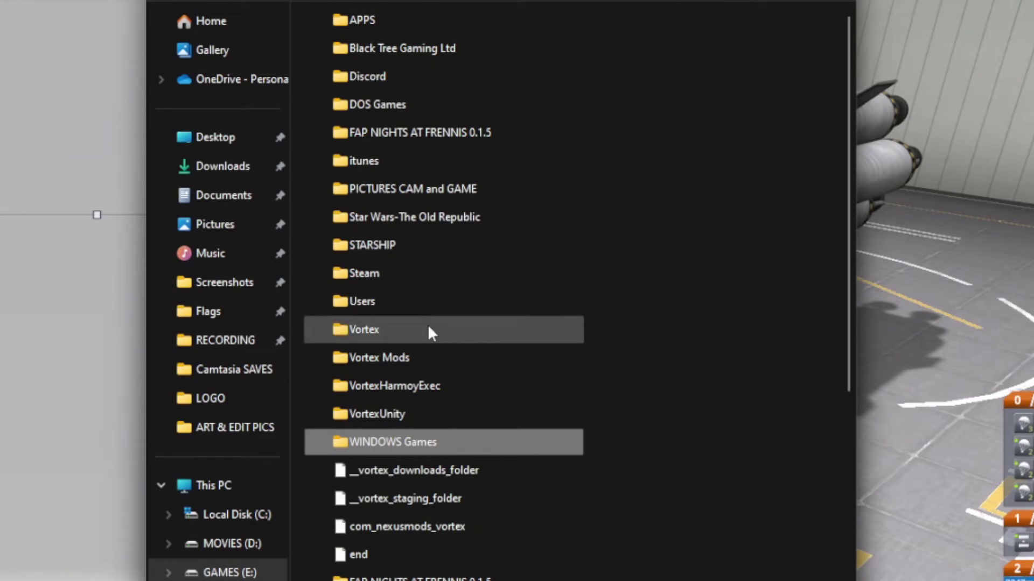
key("Return")
double_click(325, 46)
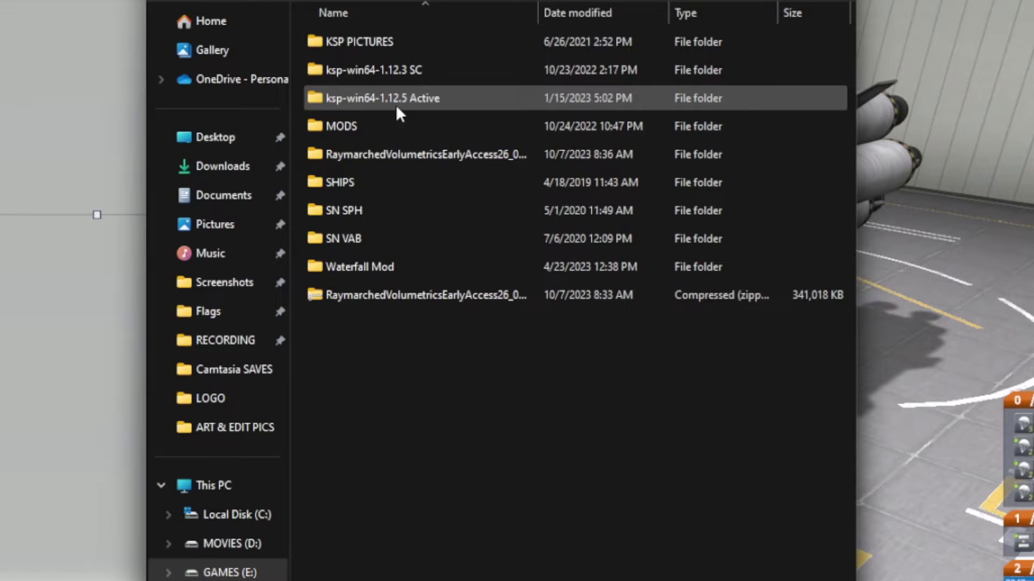
double_click(396, 105)
double_click(363, 35)
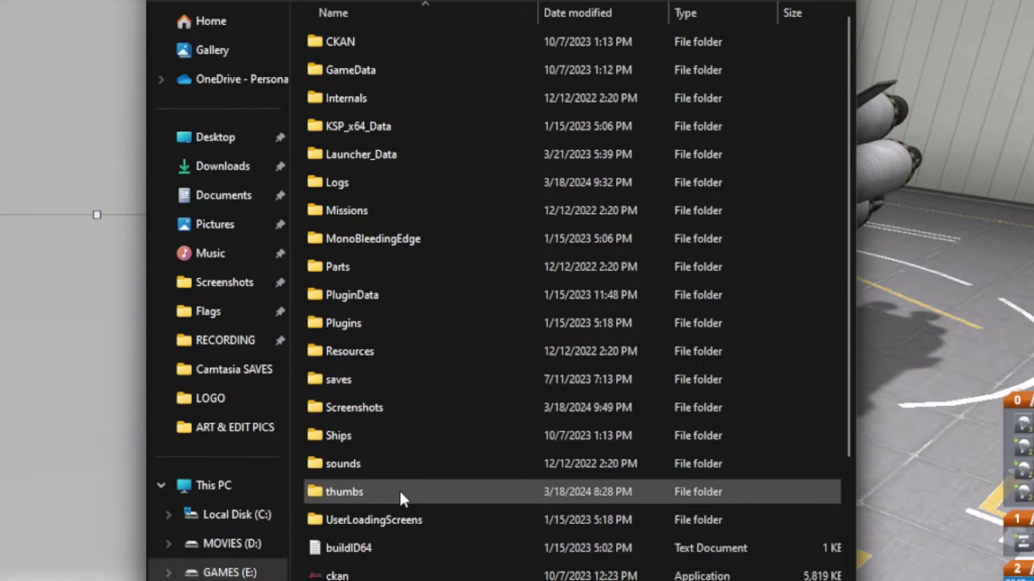
double_click(330, 75)
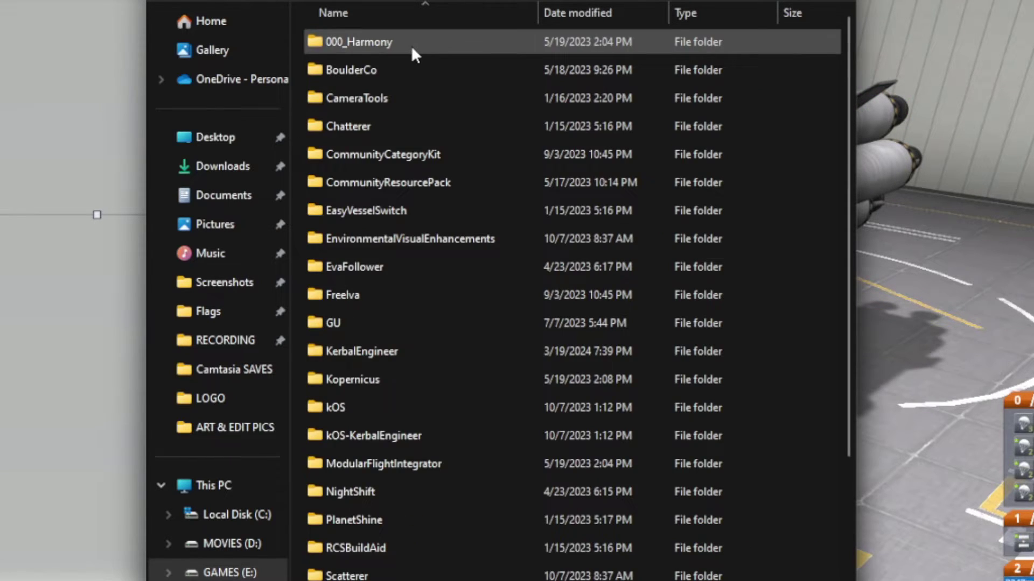
scroll(359, 489, "down", 2)
scroll(373, 512, "down", 2)
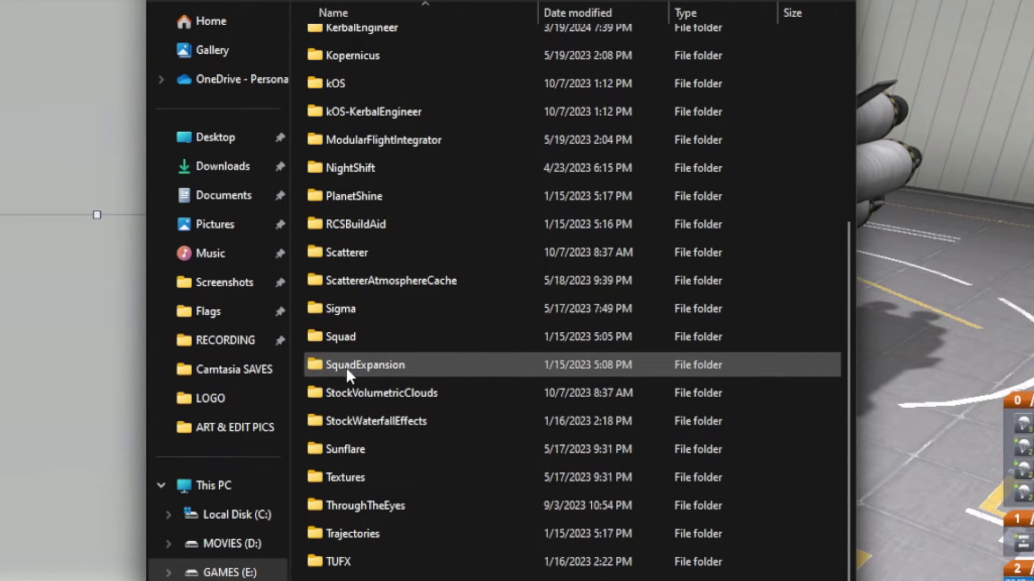
double_click(357, 335)
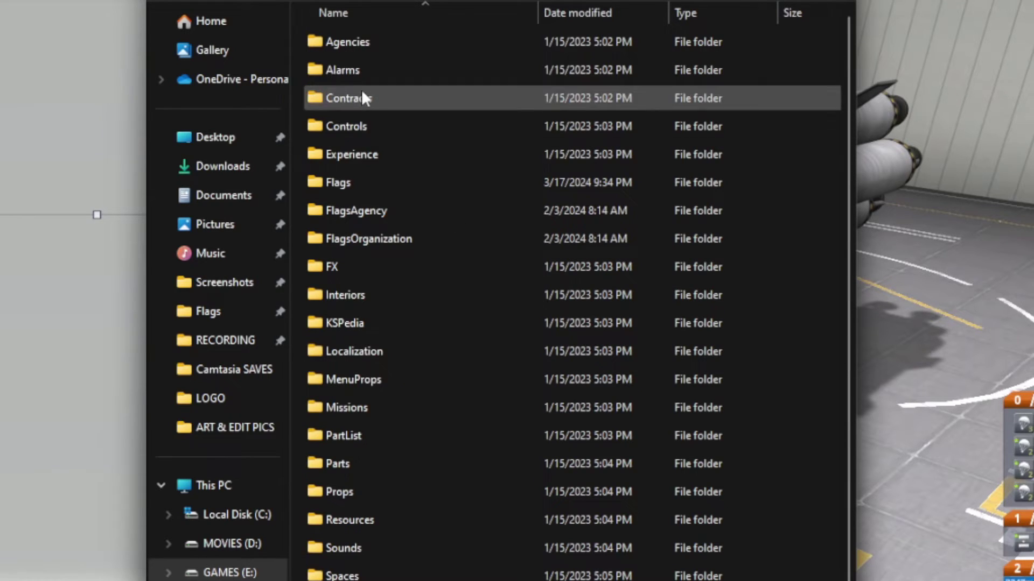
double_click(356, 184)
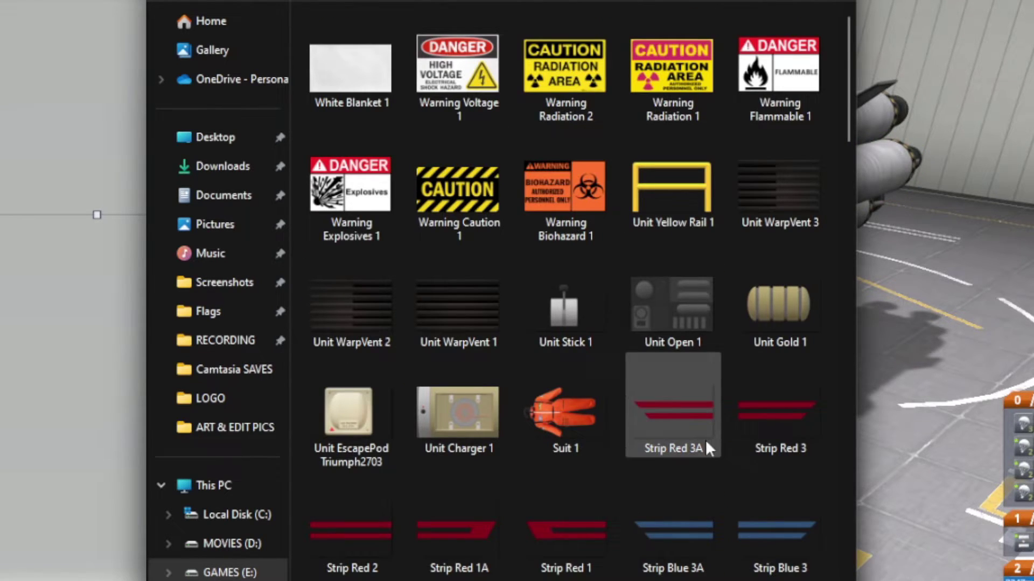
Look through the stock flags and open Flag USA with Paint 3D.
scroll(808, 242, "down", 10)
scroll(769, 366, "down", 10)
scroll(673, 457, "up", 10)
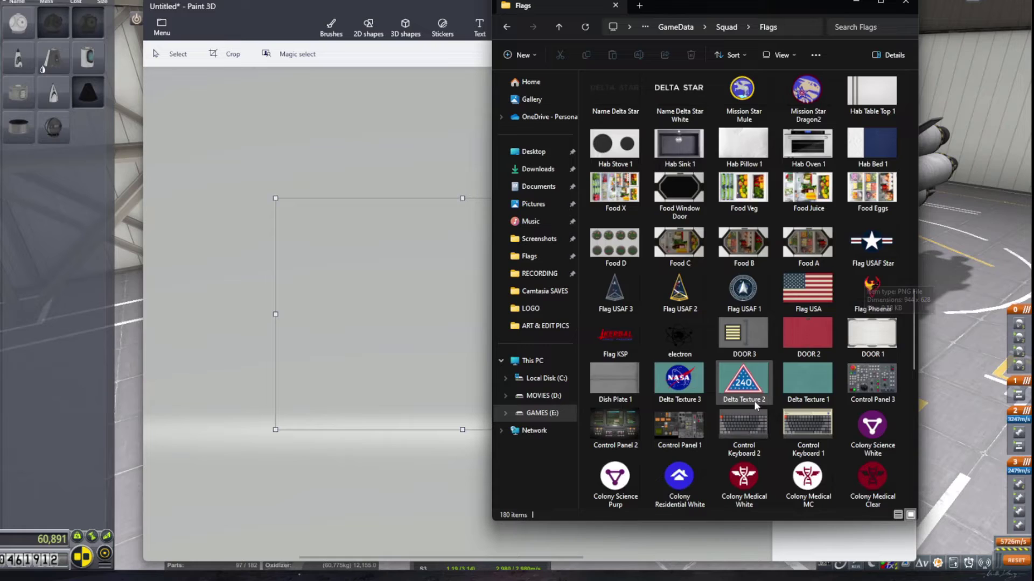
scroll(755, 405, "up", 3)
scroll(809, 431, "down", 7)
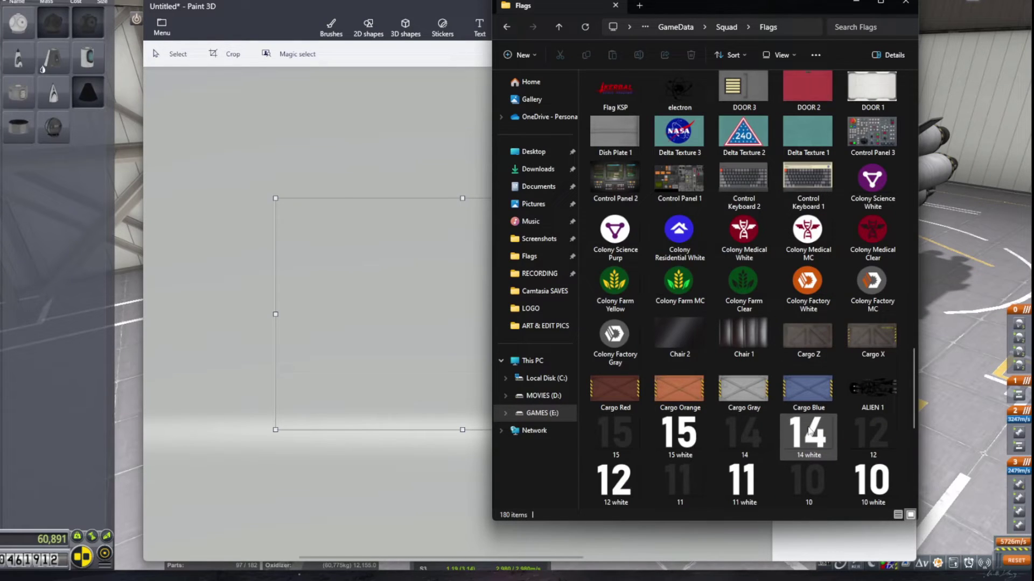
scroll(809, 429, "up", 5)
scroll(807, 426, "up", 5)
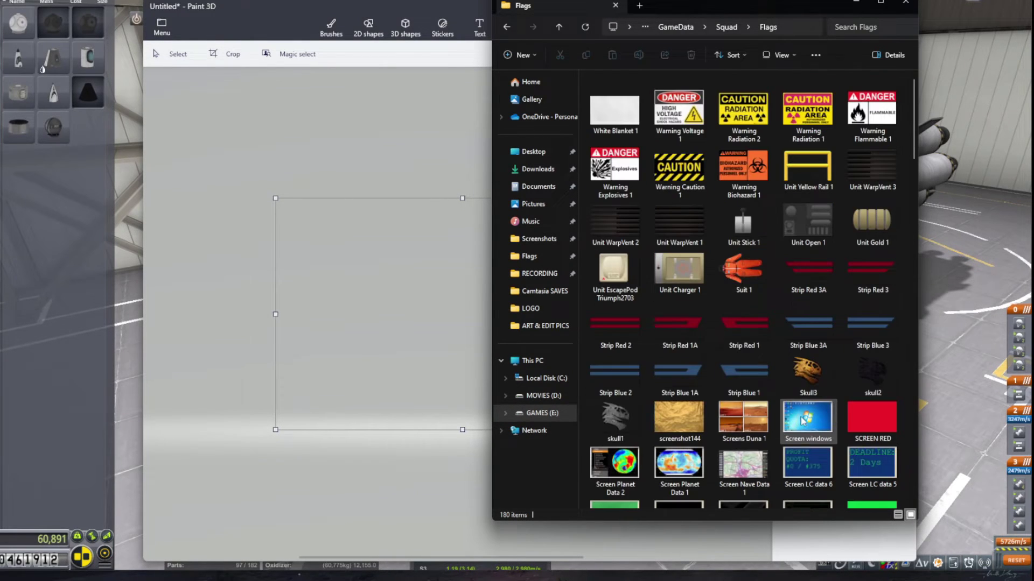
scroll(745, 458, "down", 5)
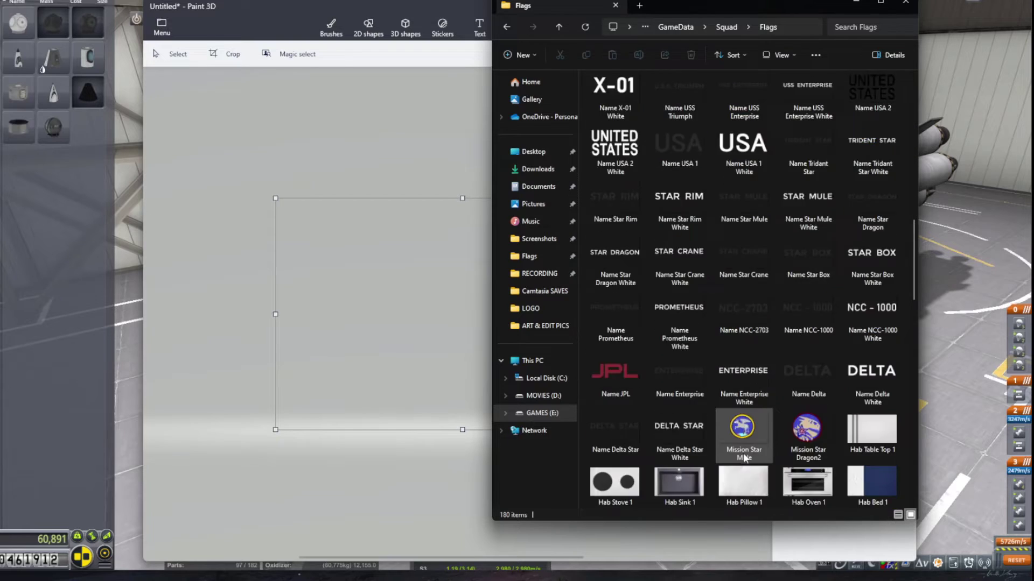
scroll(744, 457, "down", 10)
scroll(765, 377, "up", 6)
scroll(780, 323, "up", 2)
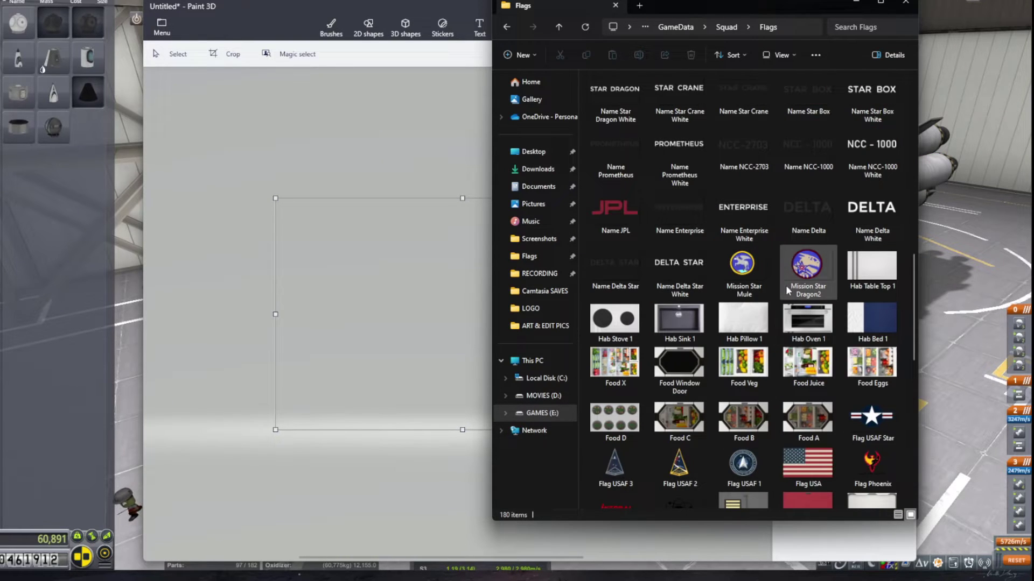
scroll(764, 323, "down", 6)
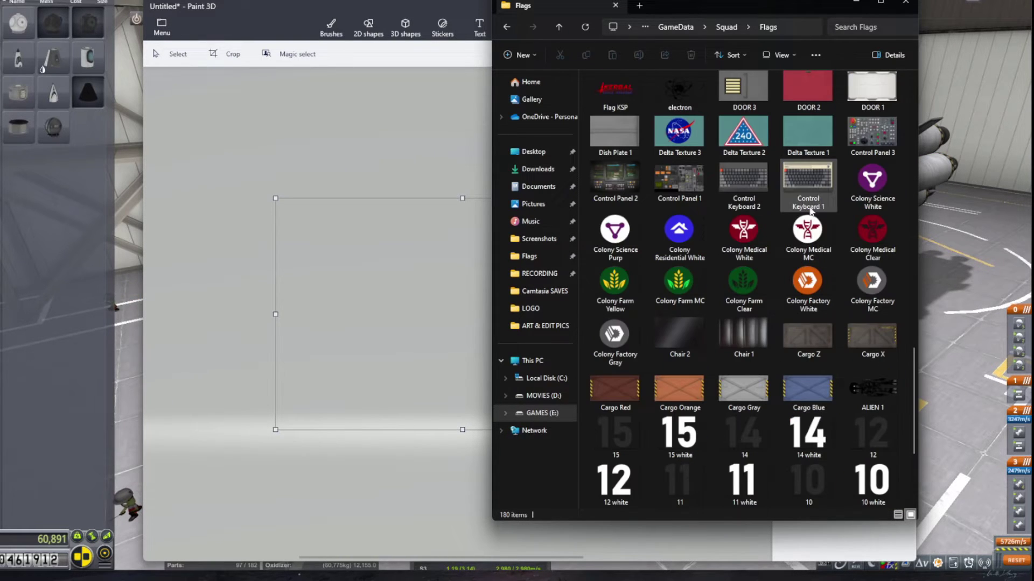
scroll(811, 210, "up", 5)
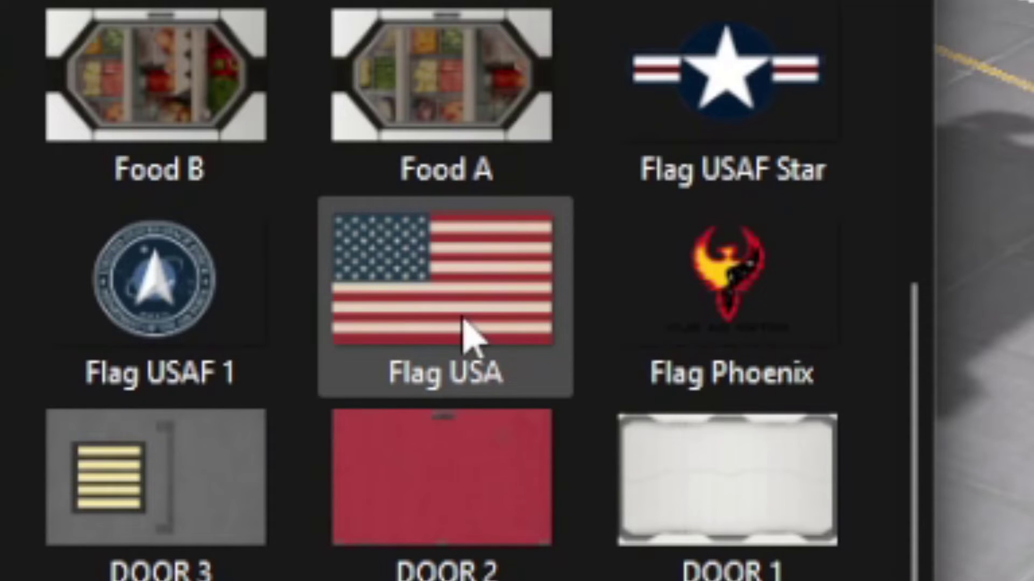
mouse_move(427, 300)
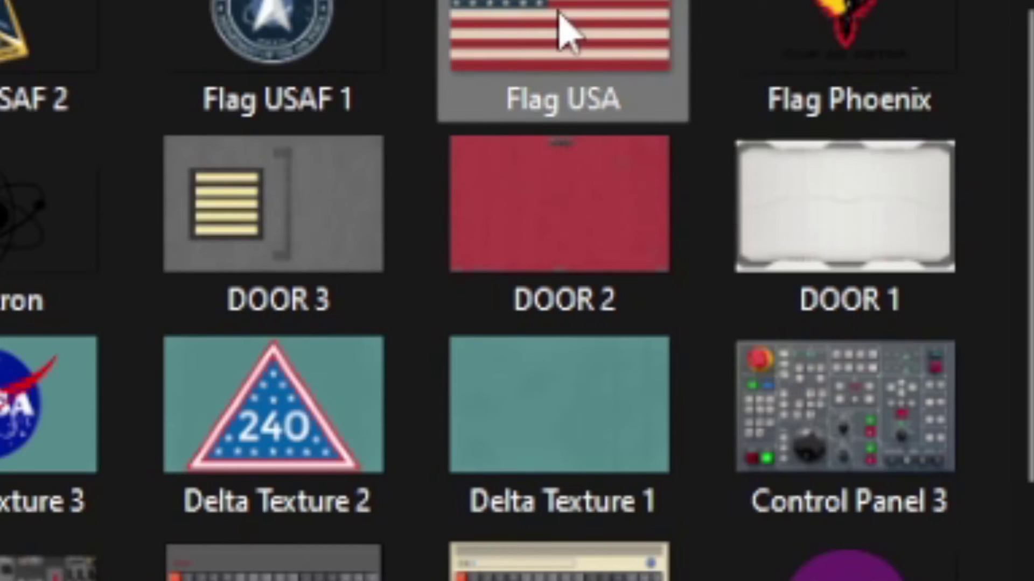
right_click(812, 295)
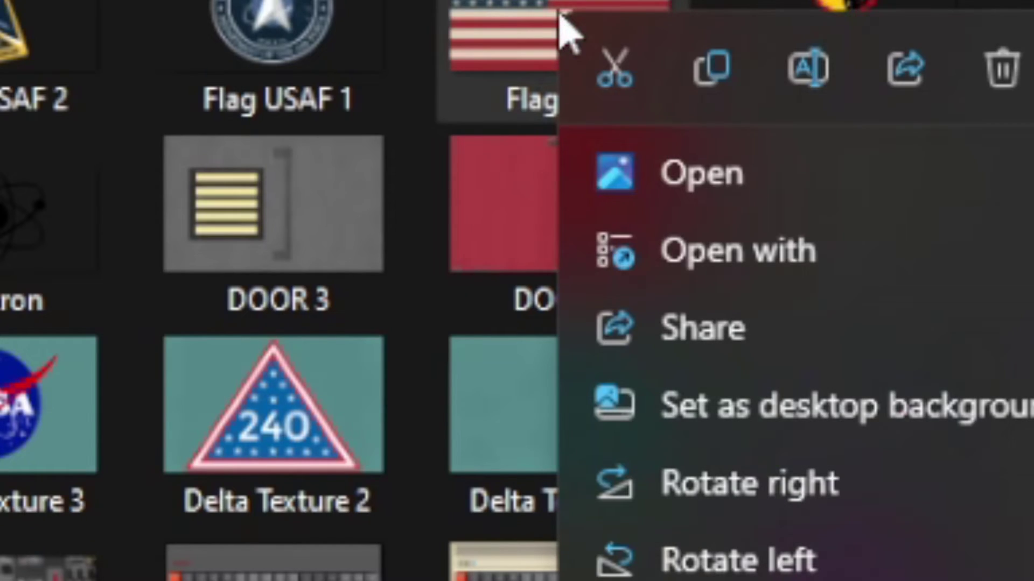
mouse_move(742, 254)
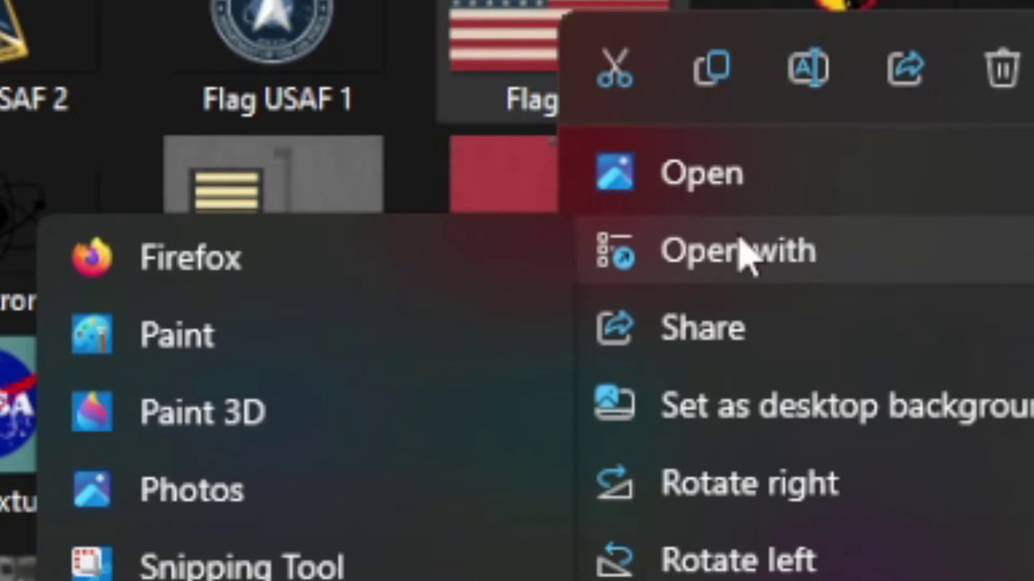
left_click(207, 423)
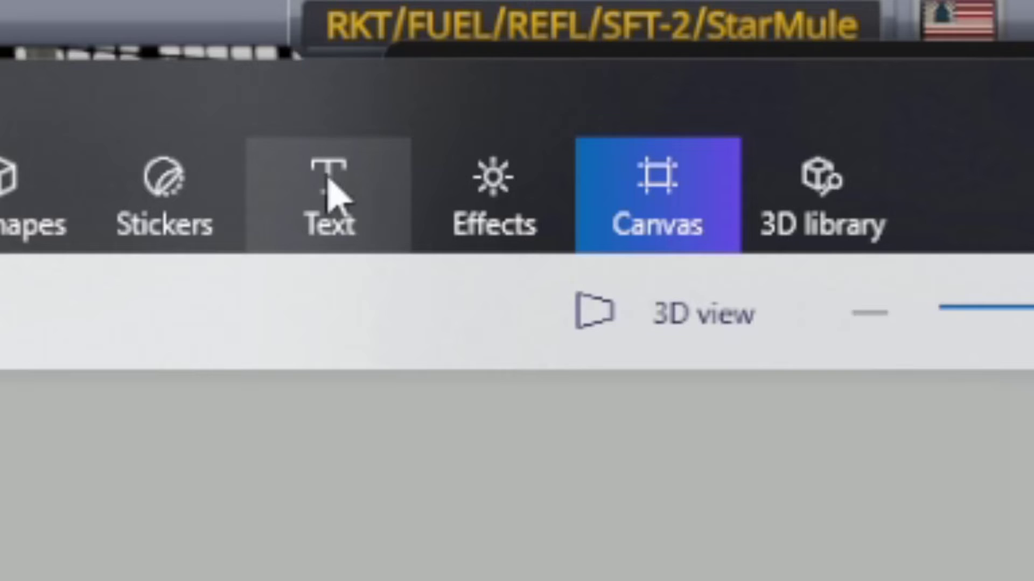
Pick the 3D text tool with text size 72.
left_click(329, 189)
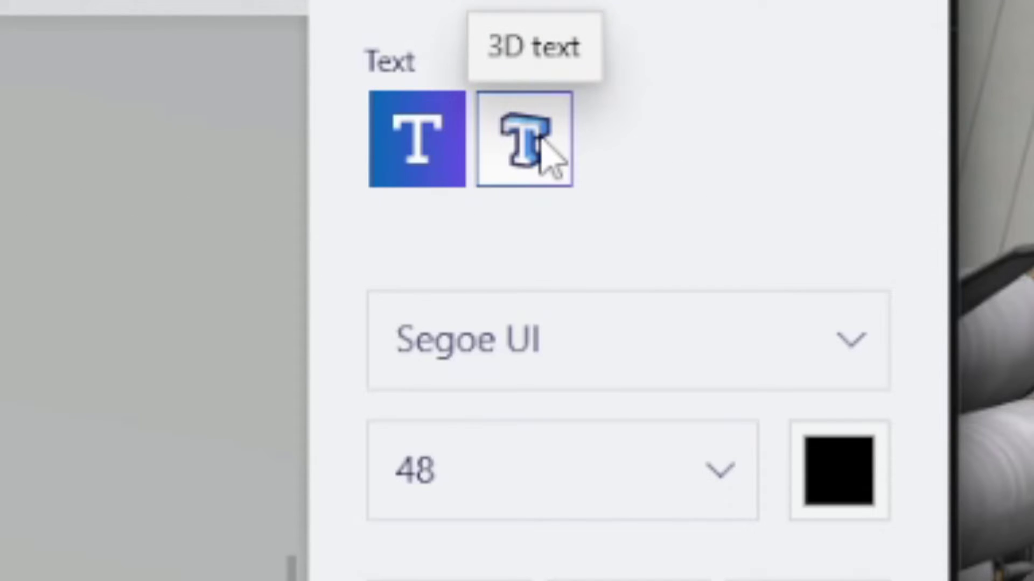
left_click(541, 143)
left_click(505, 477)
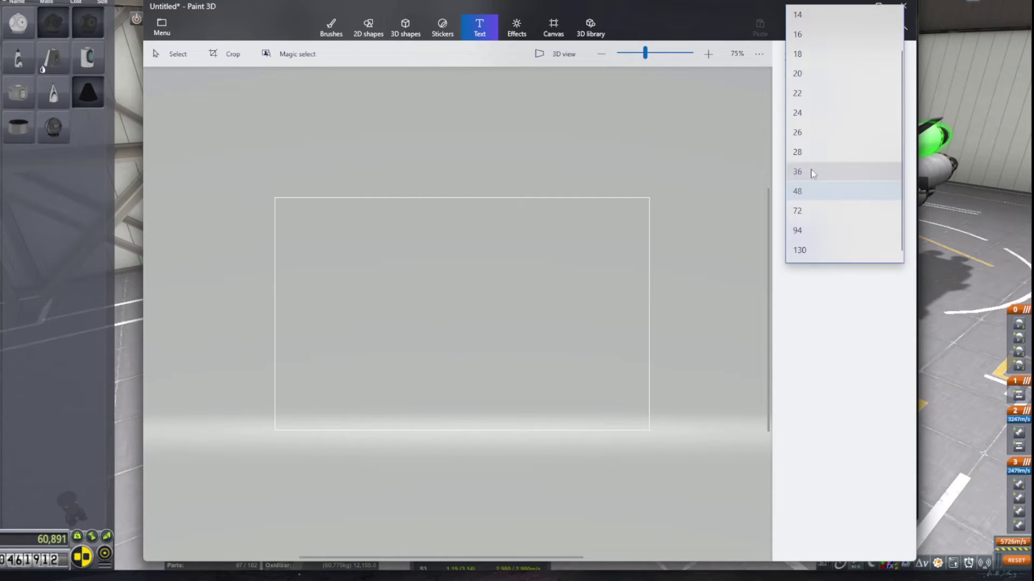
left_click(801, 211)
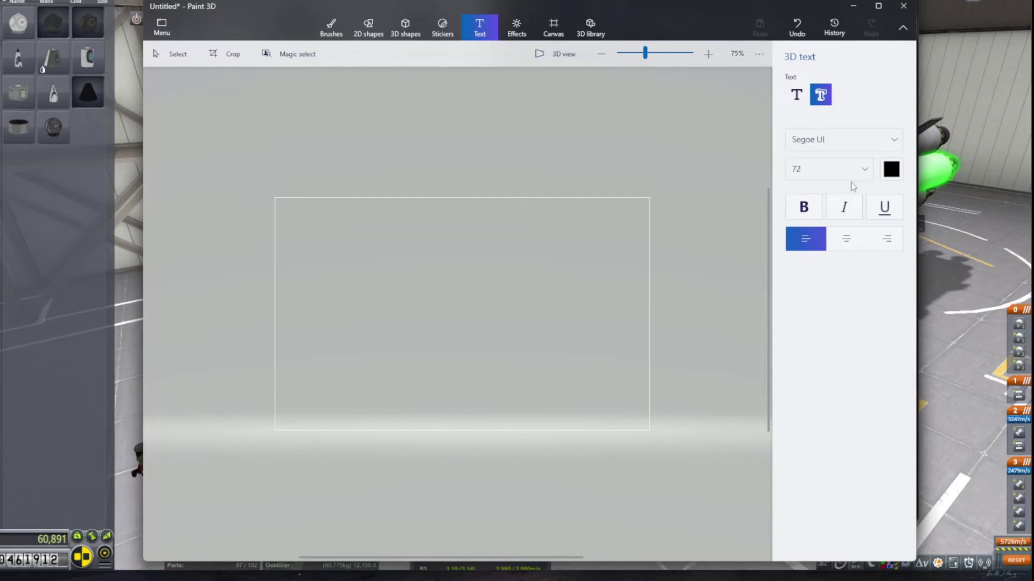
Type STAR BOX in a canvas text box, commit it, then undo the commit.
left_click(301, 253)
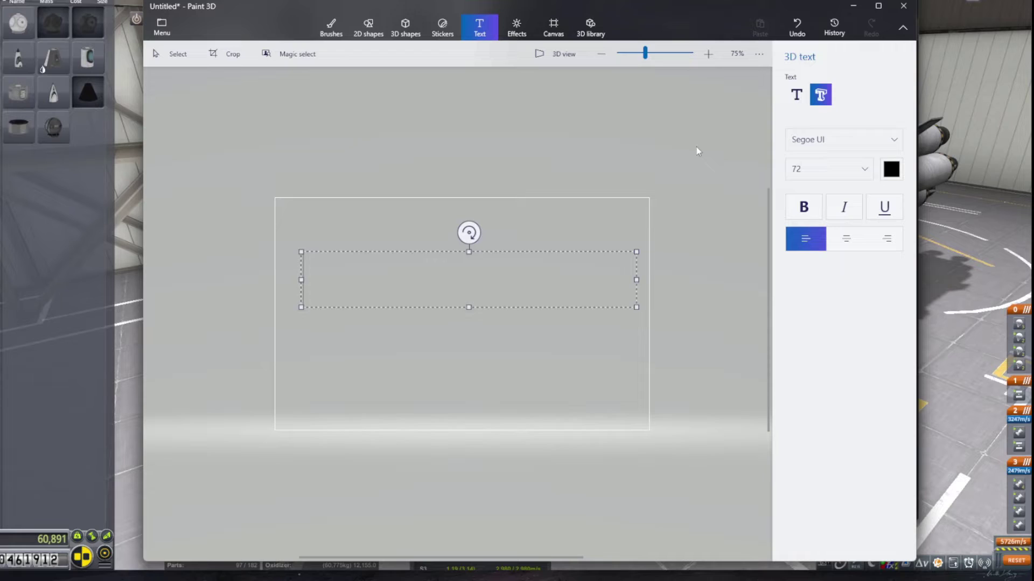
type("asdfafa")
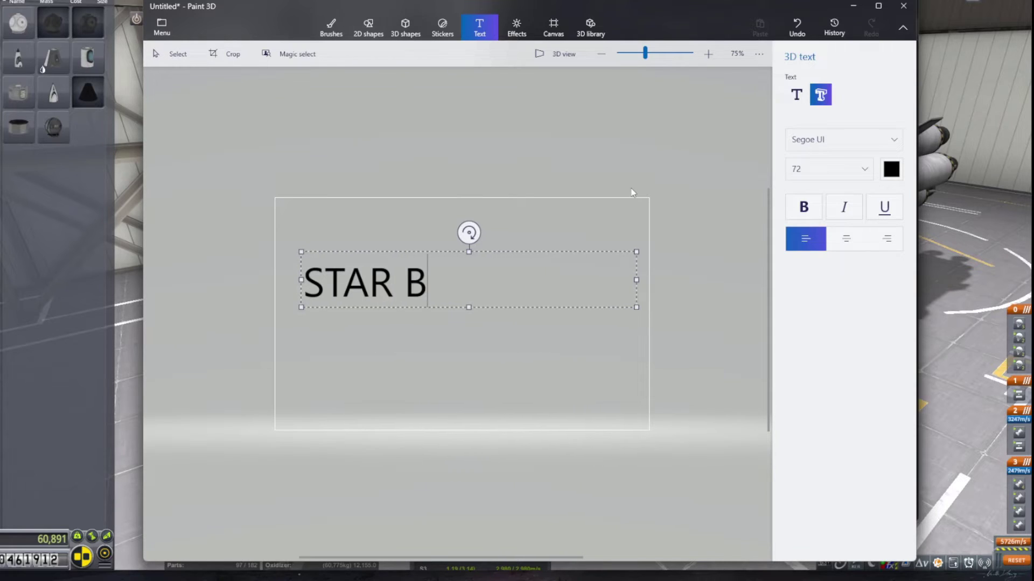
left_click(577, 219)
key("ctrl+z")
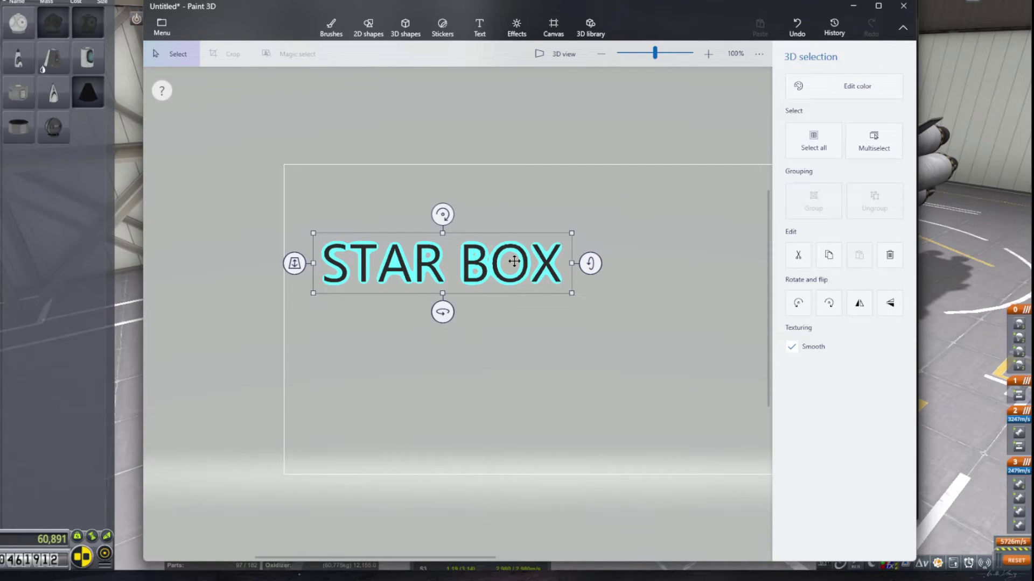
Move and resize the STAR BOX text to centre it, then reopen the canvas settings.
left_click_drag(514, 261, 637, 279)
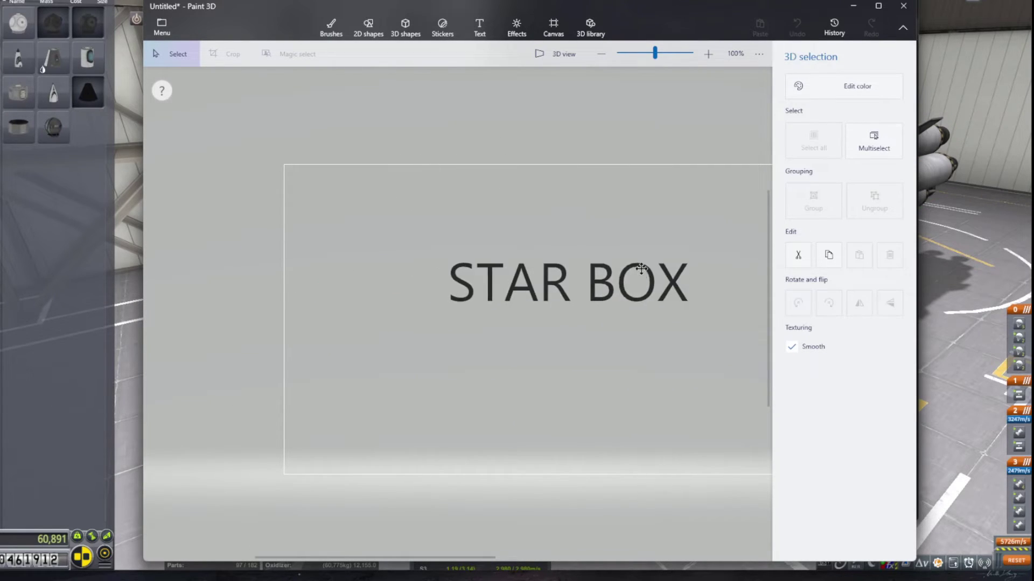
scroll(444, 263, "down", 2)
left_click_drag(445, 262, 202, 136)
left_click_drag(174, 216, 350, 301)
scroll(621, 371, "down", 1)
scroll(621, 376, "up", 1)
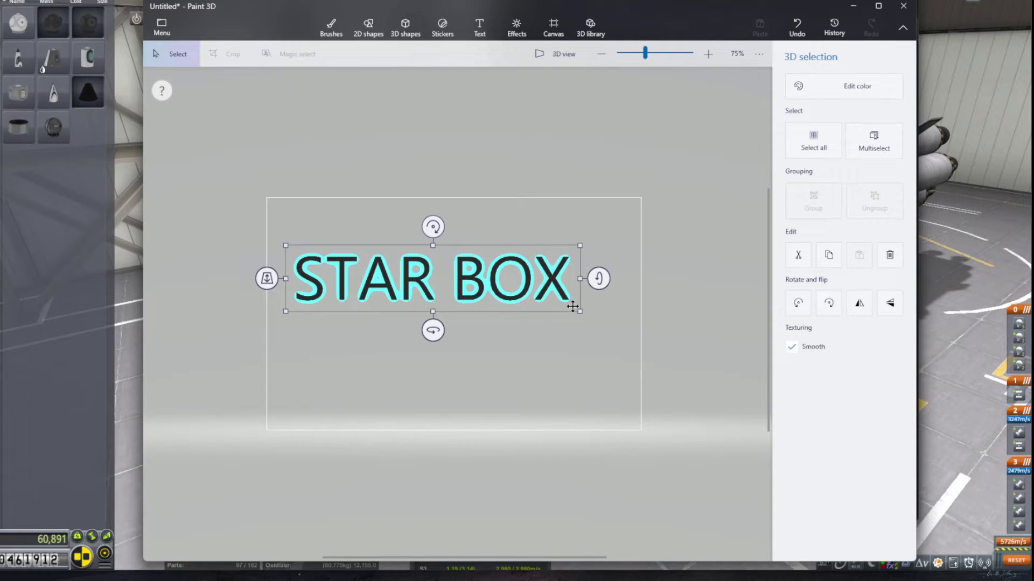
key("ctrl+z")
key("ctrl+z")
key("ctrl+z")
key("ctrl+z")
key("ctrl+z")
key("ctrl+y")
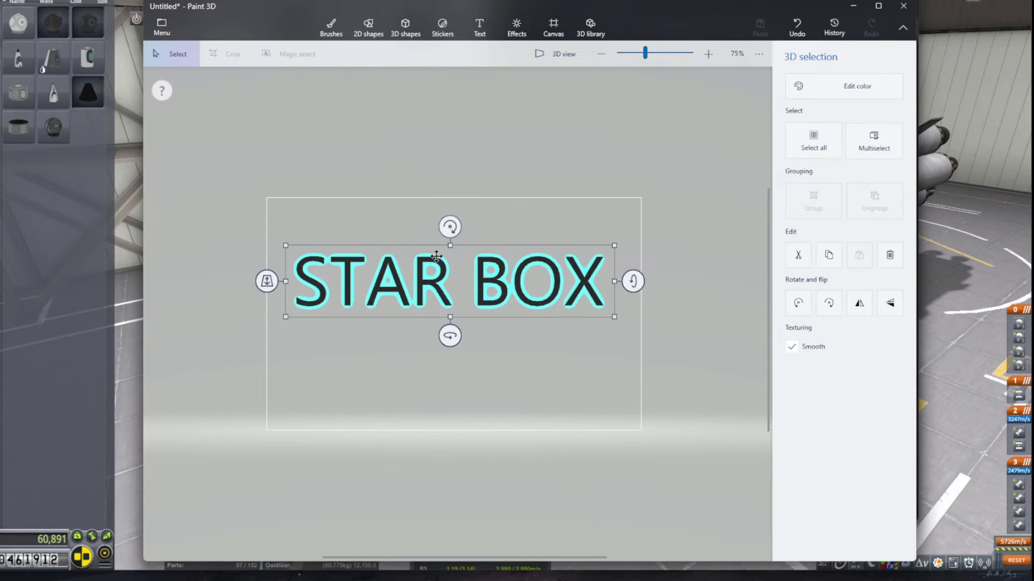
key("ctrl+y")
key("ctrl+y")
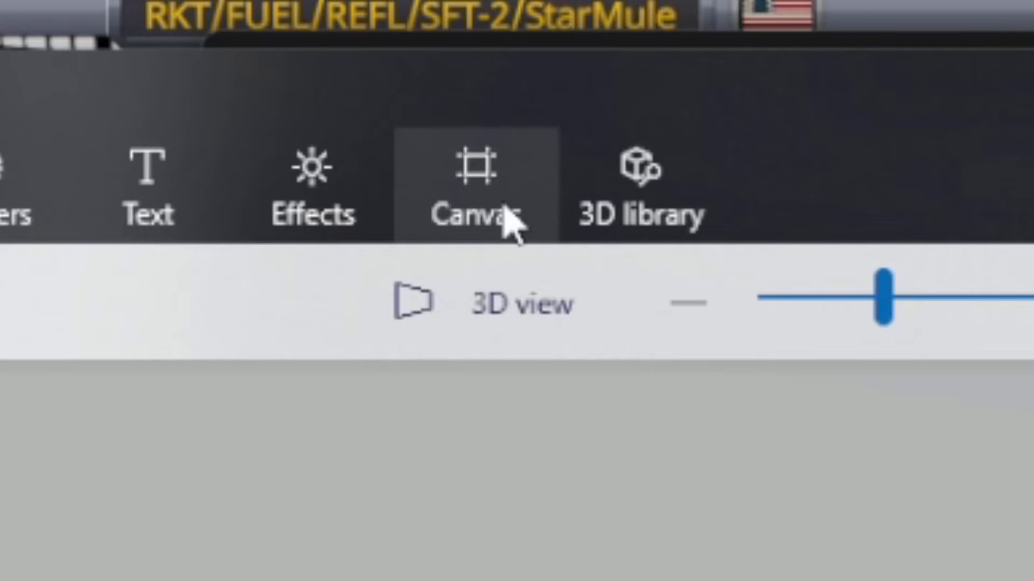
left_click(556, 33)
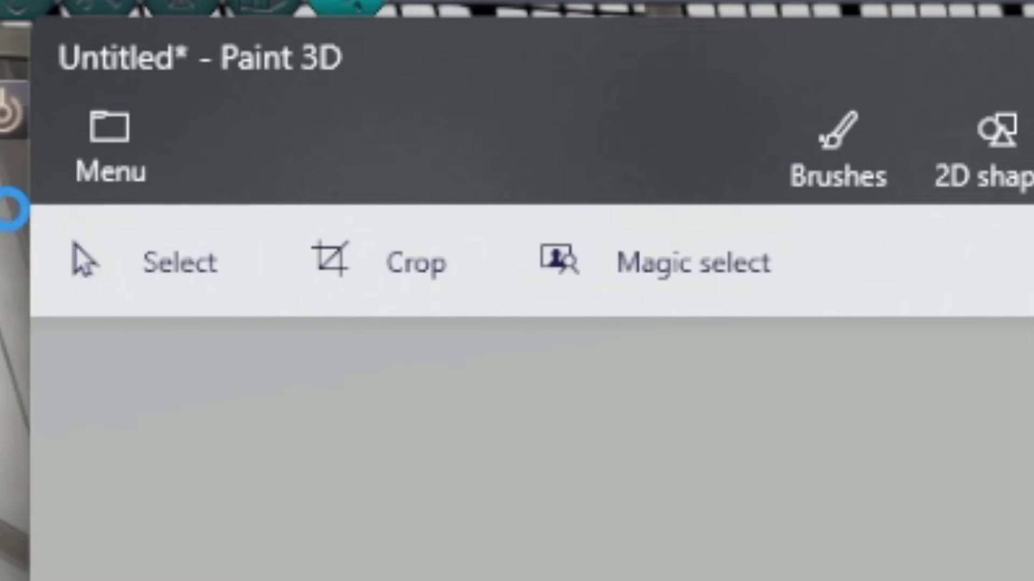
left_click(110, 161)
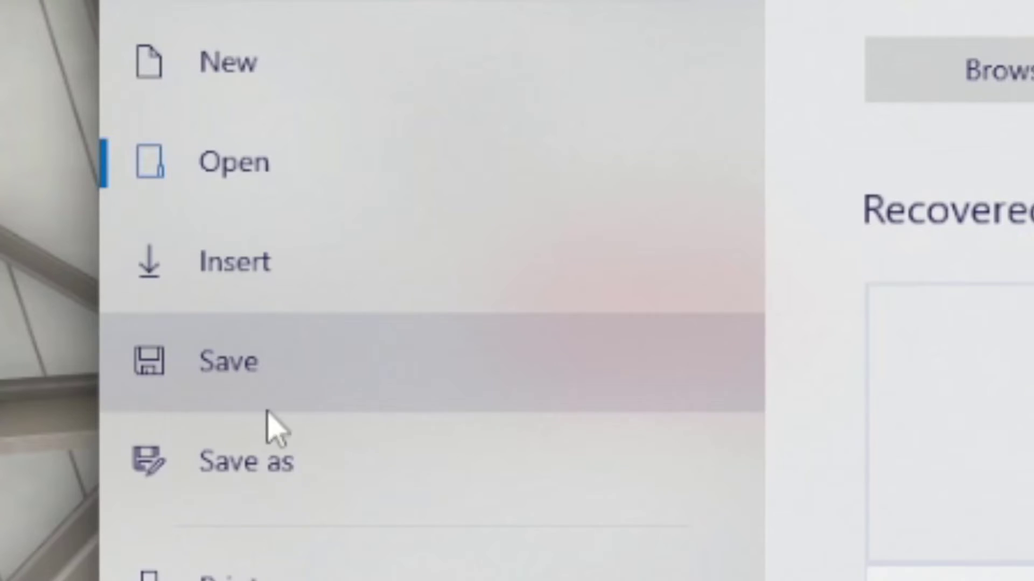
left_click(268, 473)
left_click(340, 130)
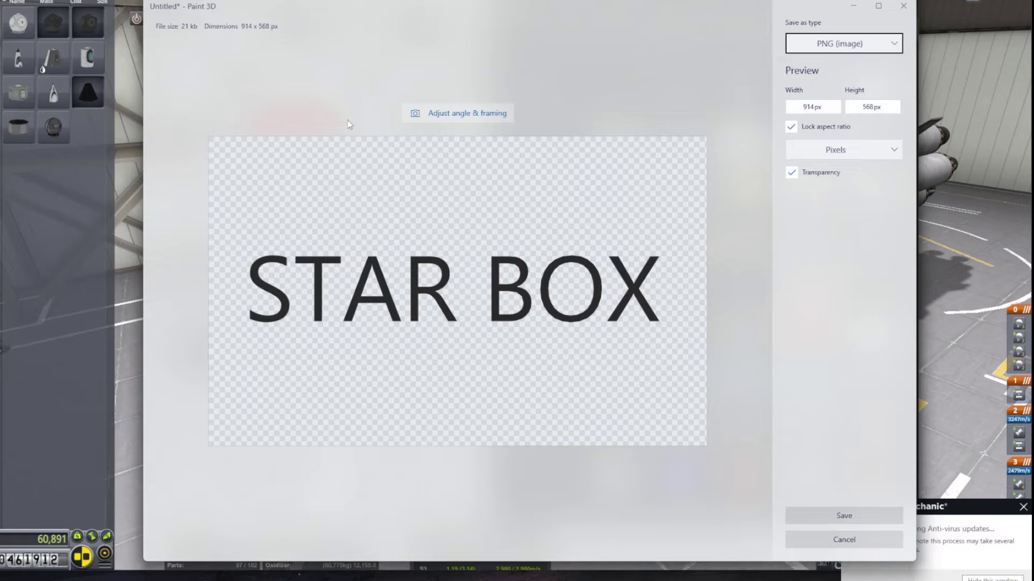
left_click(840, 514)
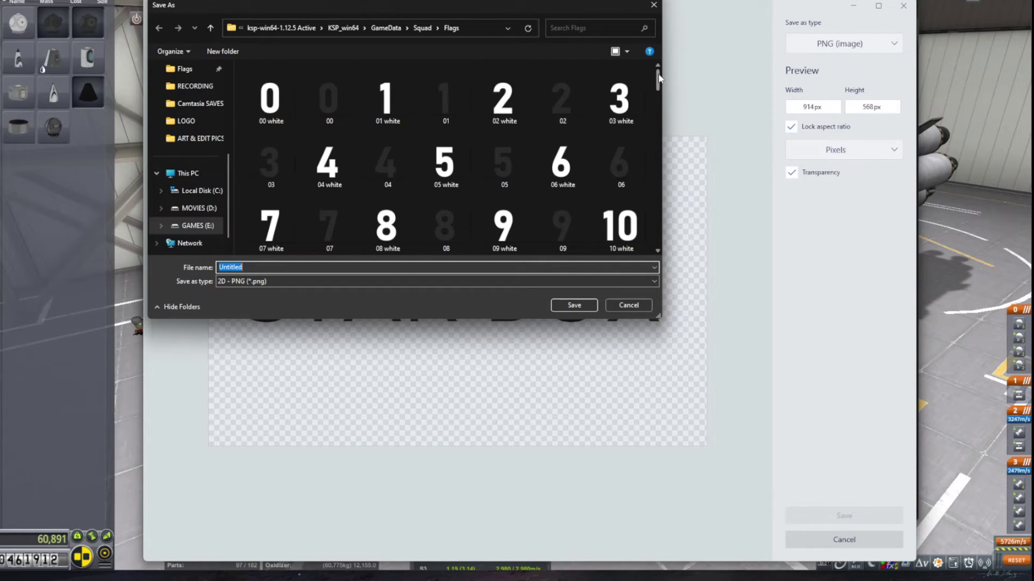
scroll(659, 82, "down", 1)
left_click_drag(659, 82, 647, 195)
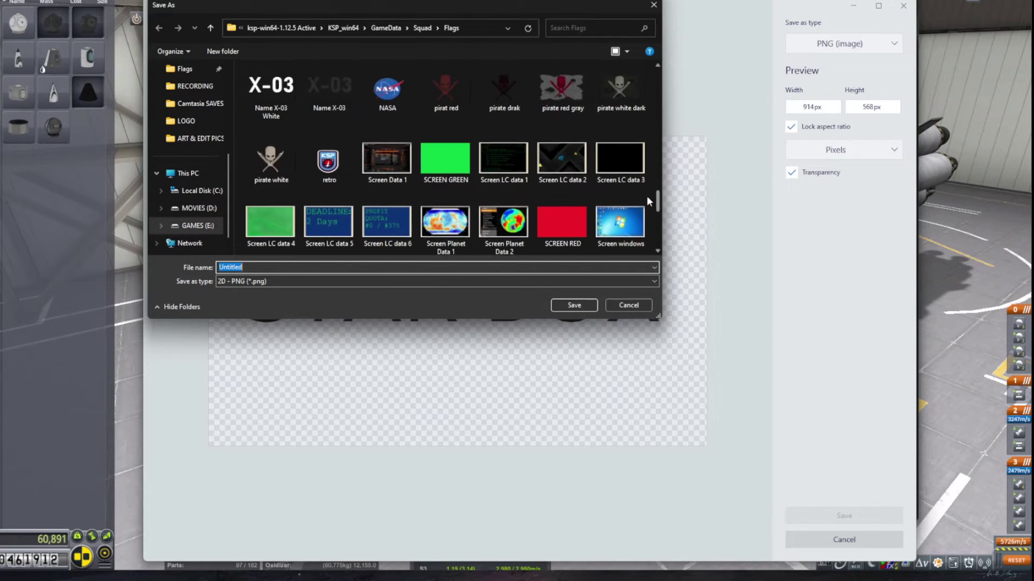
left_click(633, 307)
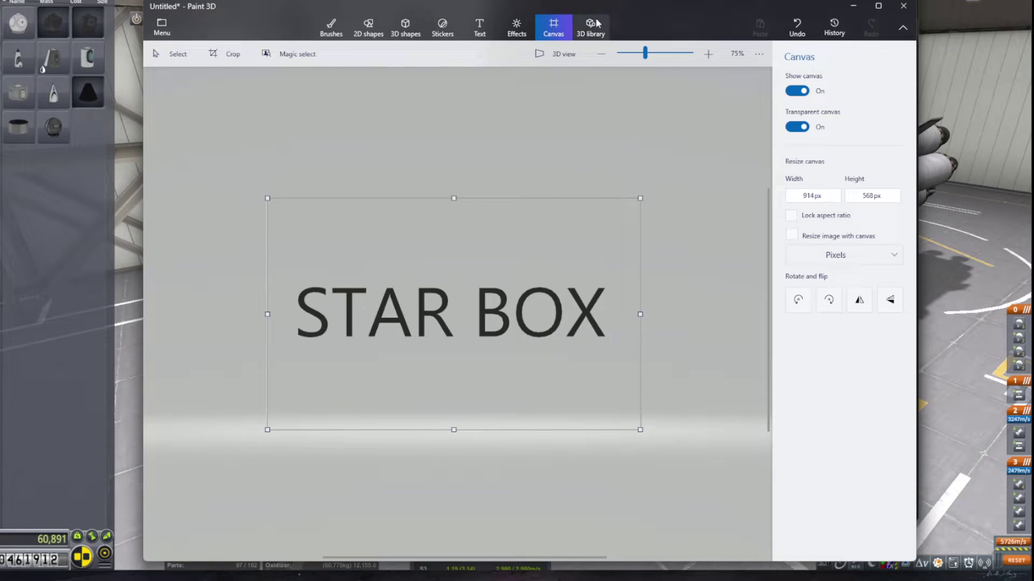
Close Paint 3D without saving the STAR BOX flag.
mouse_move(597, 22)
left_mouse_down()
mouse_move(651, 440)
mouse_move(641, 455)
mouse_move(609, 362)
mouse_move(597, 234)
left_mouse_up()
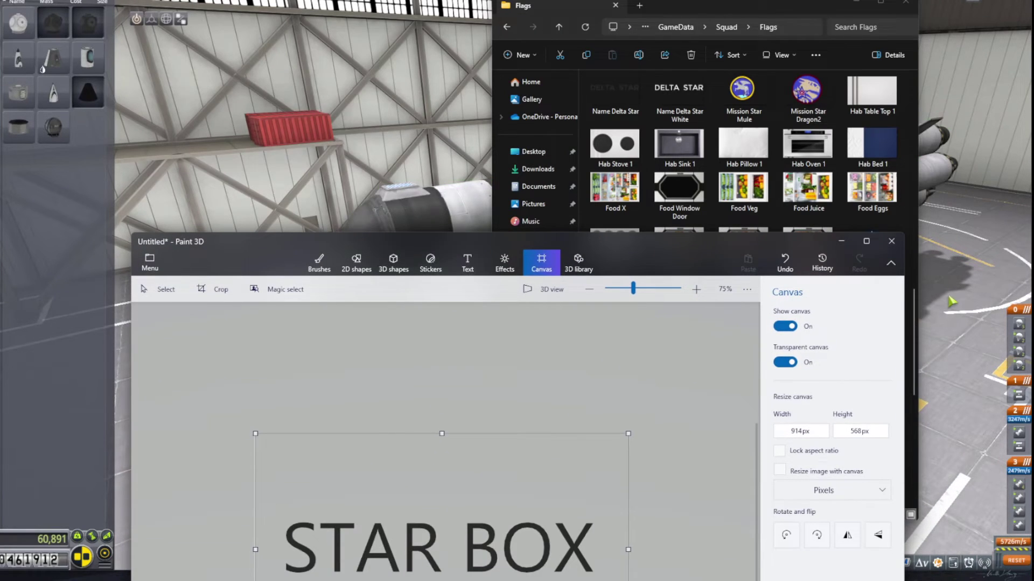
left_click(891, 242)
left_click(518, 542)
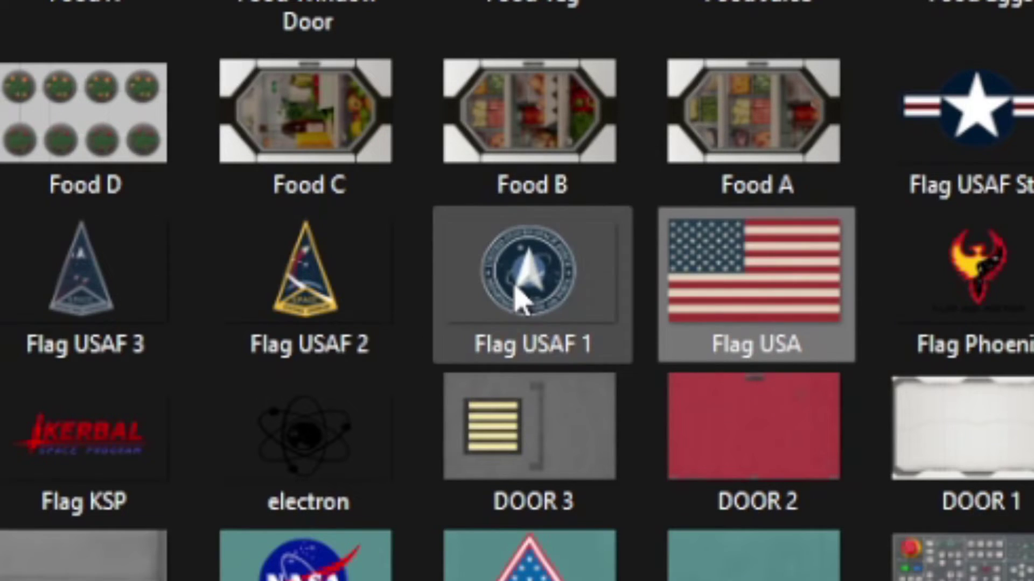
Open Flag USAF 1 in Firefox and shift the browser window right.
right_click(517, 296)
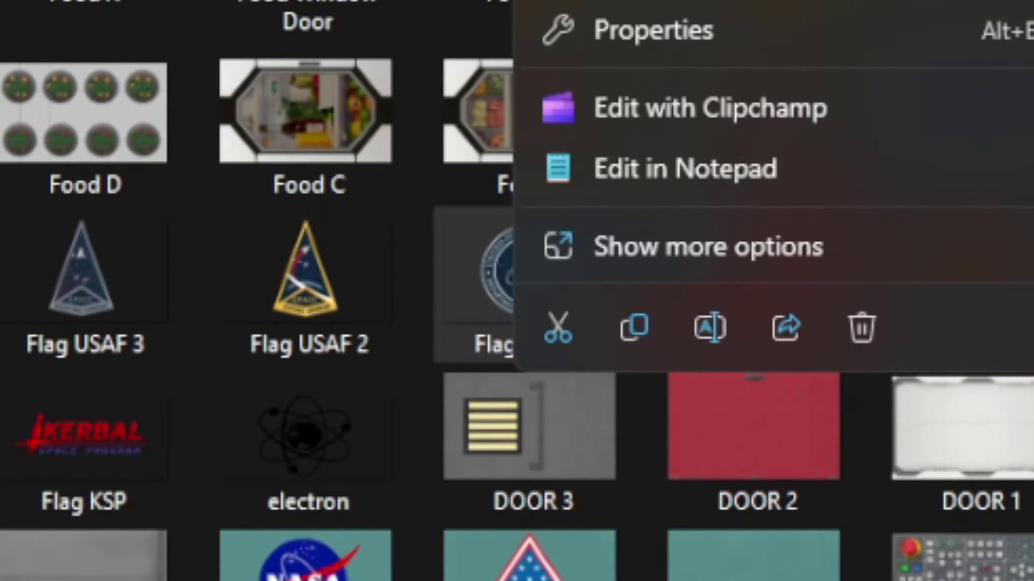
mouse_move(779, 79)
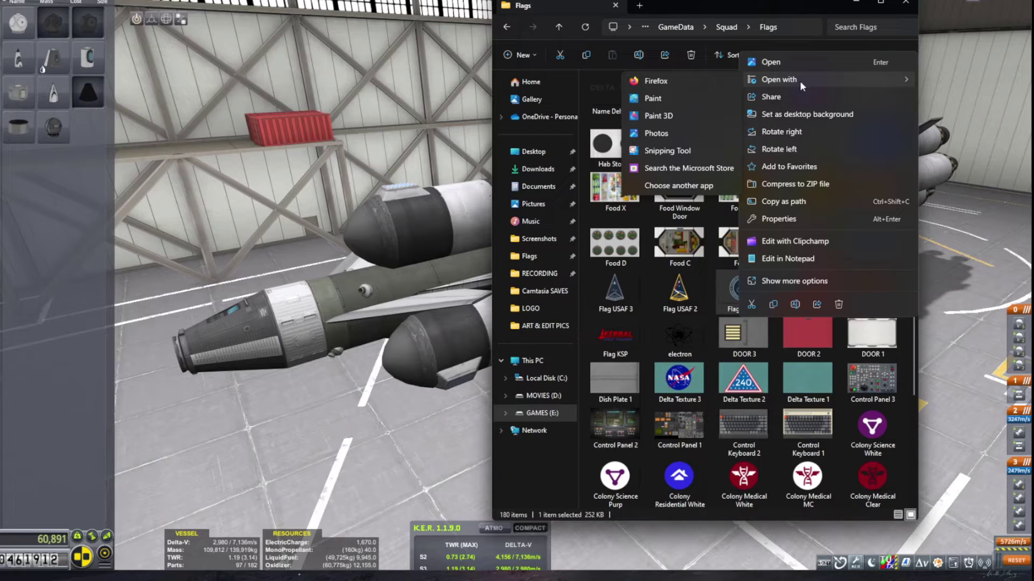
left_click(656, 133)
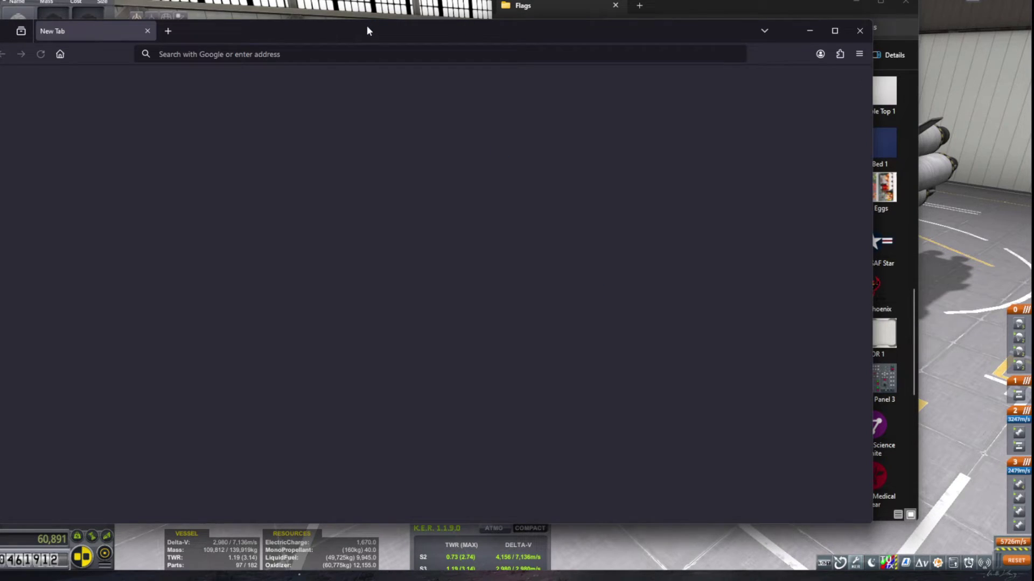
left_click_drag(364, 29, 445, 34)
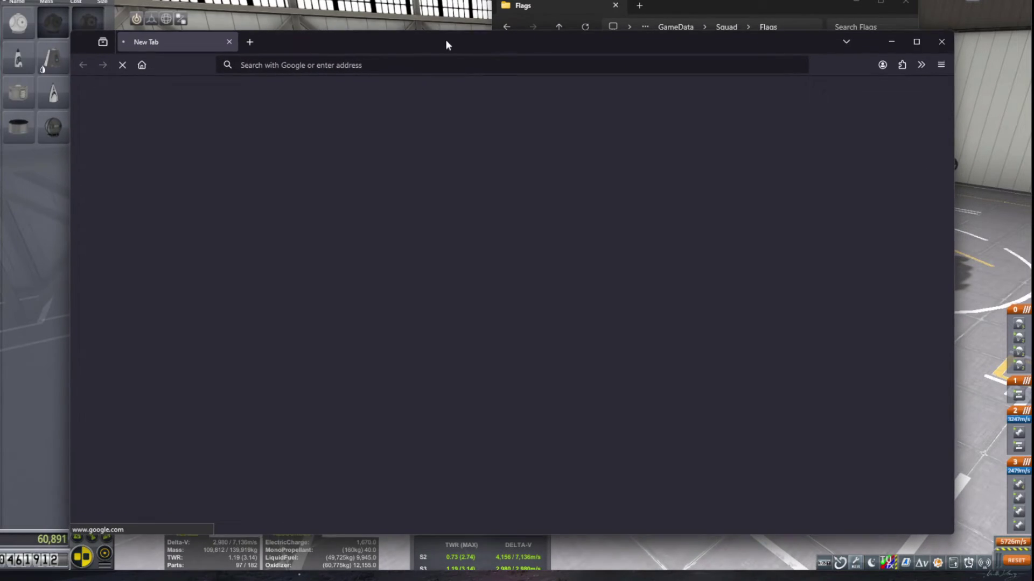
Search Google for 'space force logo'.
left_click(504, 235)
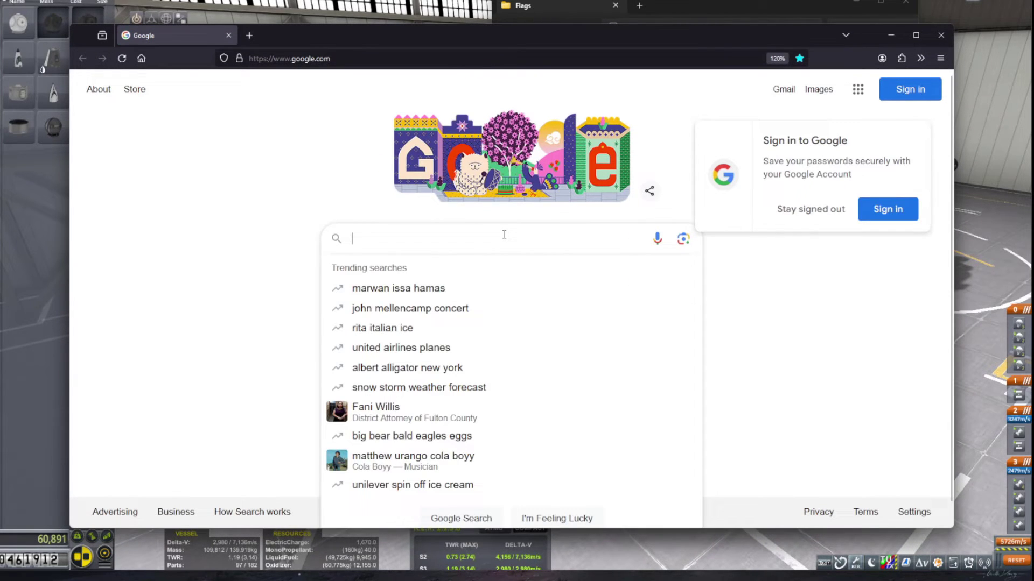
type("space force")
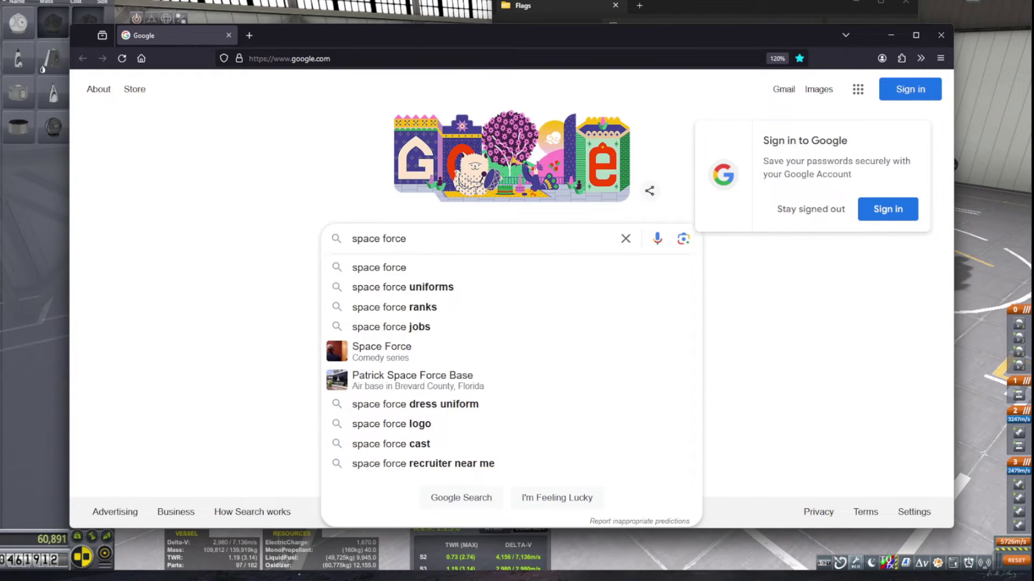
type(" logo")
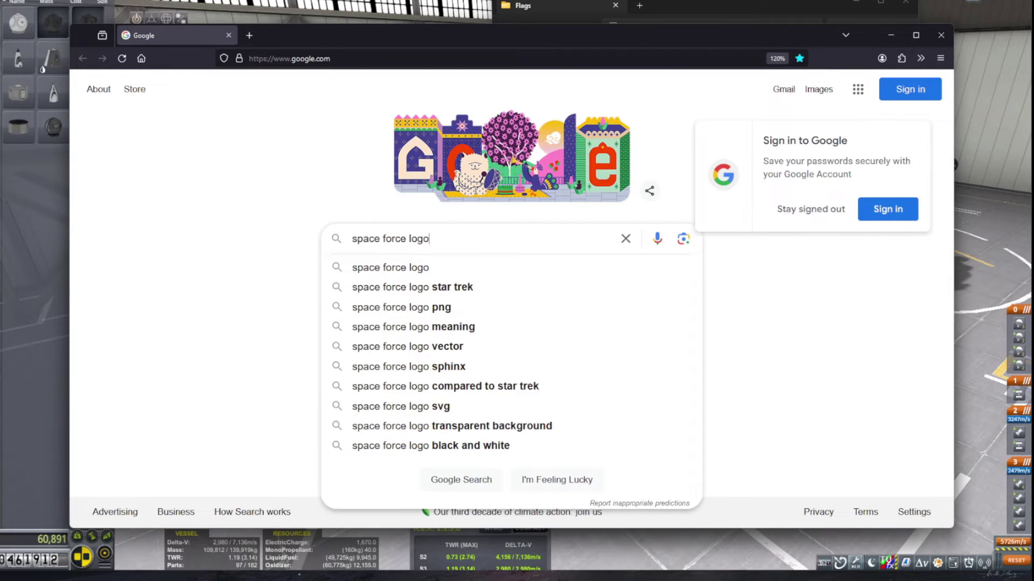
key("Return")
scroll(551, 365, "down", 2)
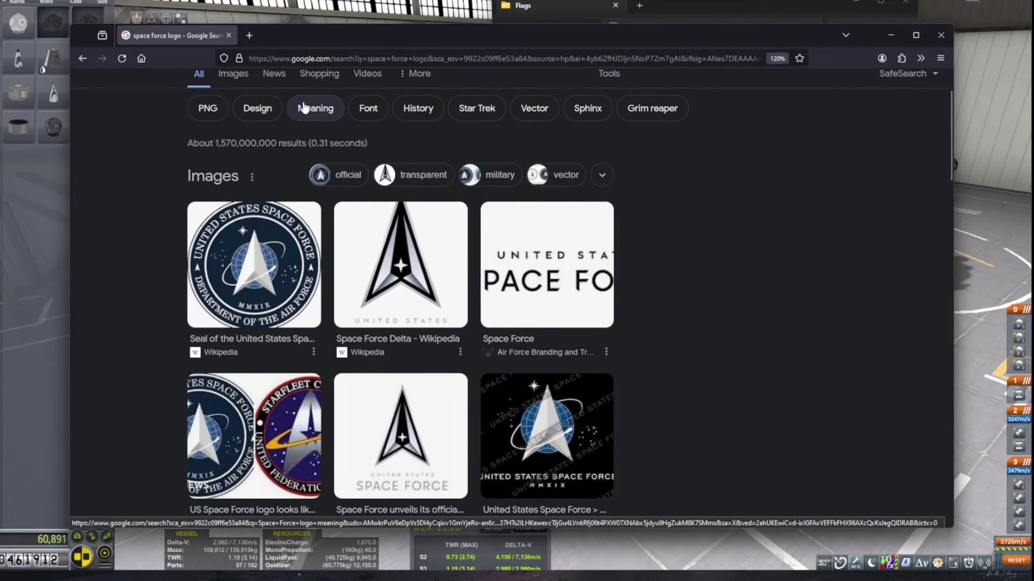
scroll(355, 113, "up", 2)
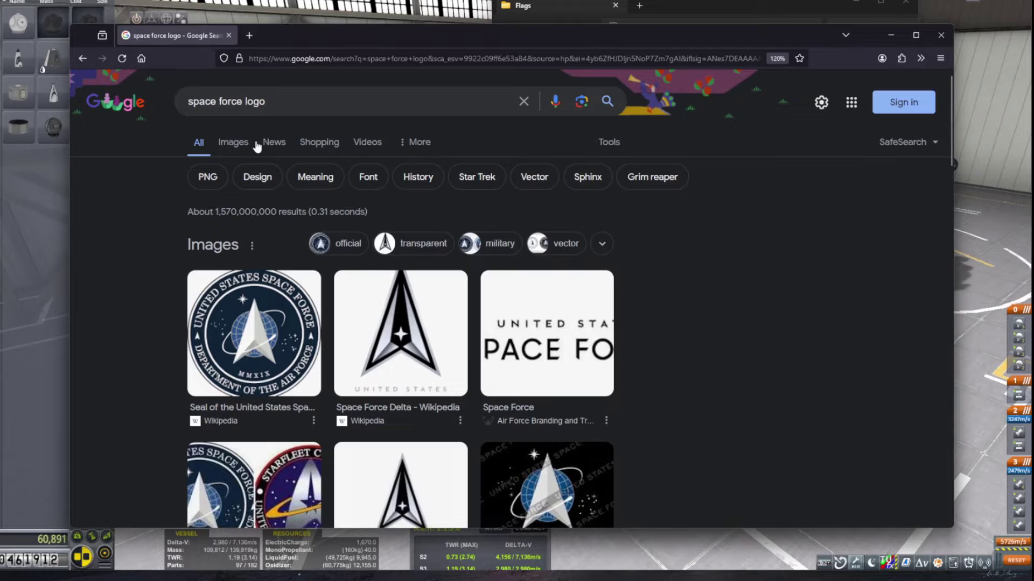
In image results, preview the eBay Space Force seal and snip the Space.com delta logo.
left_click(238, 142)
scroll(654, 372, "down", 2)
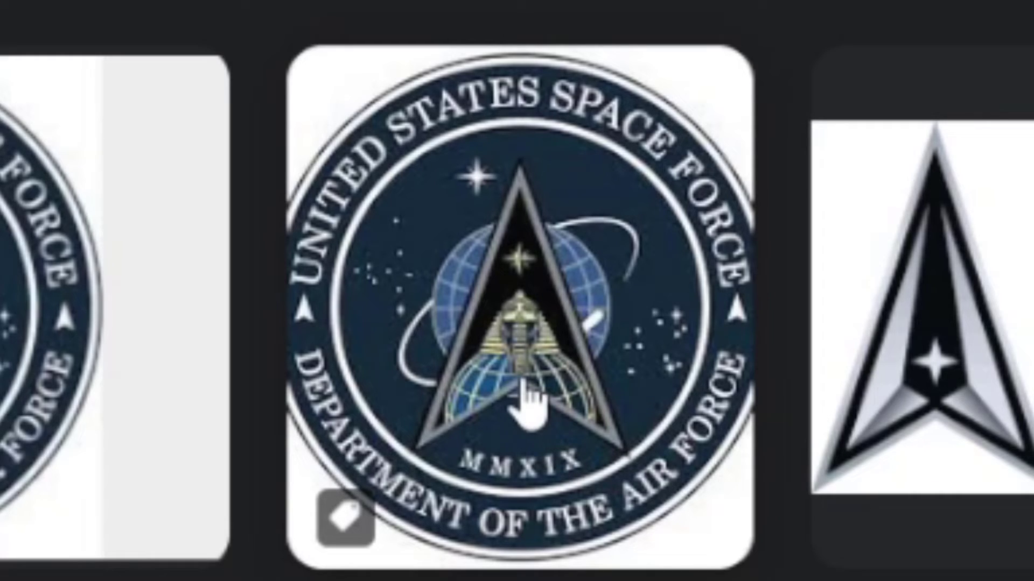
left_click(526, 277)
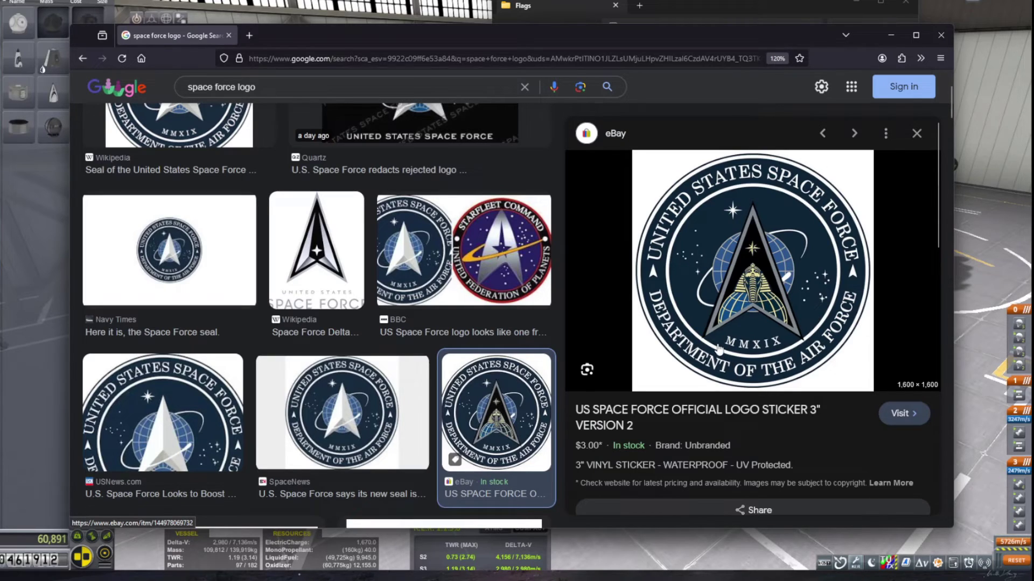
scroll(266, 275, "down", 3)
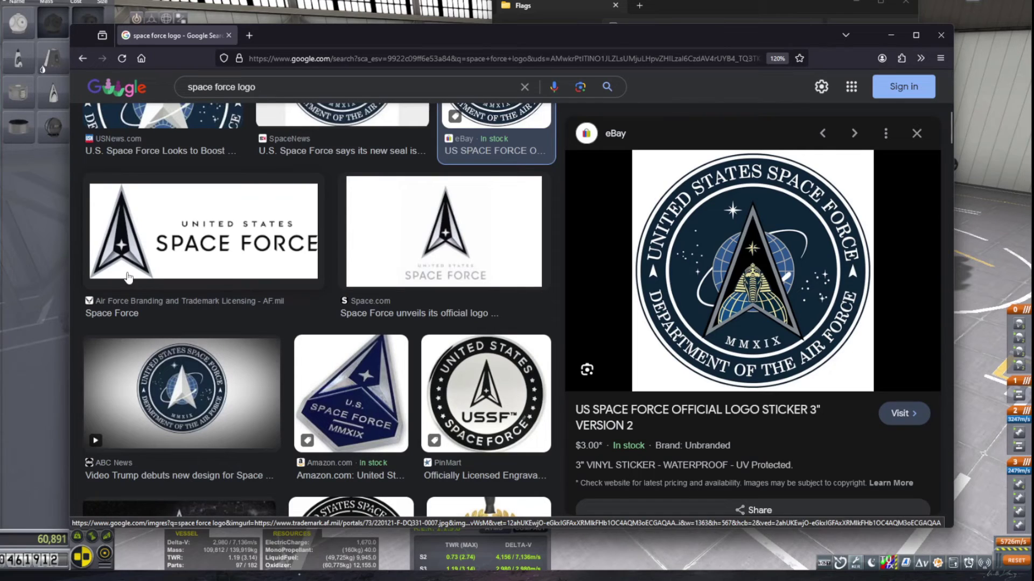
scroll(389, 407, "down", 3)
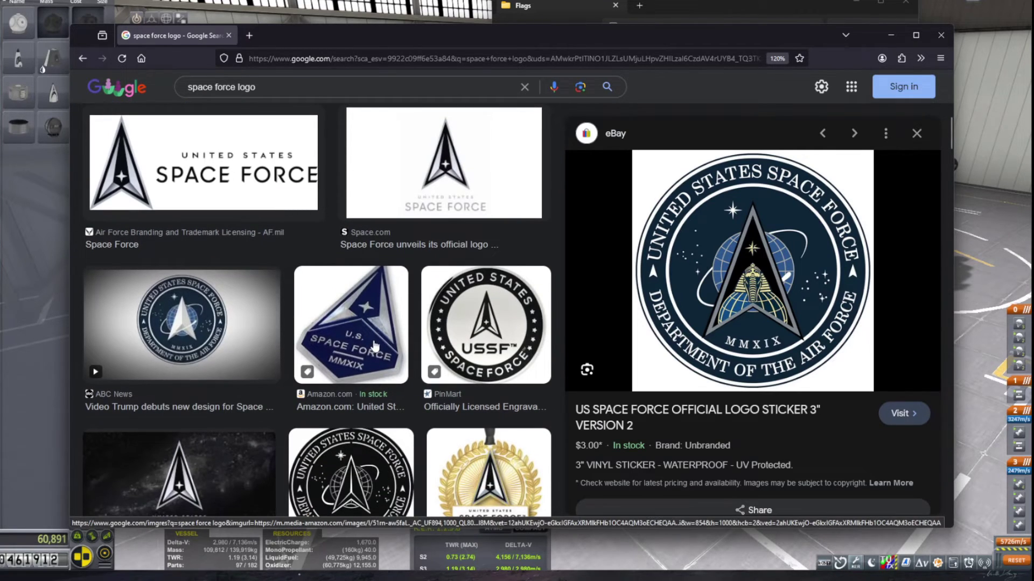
scroll(371, 382, "up", 1)
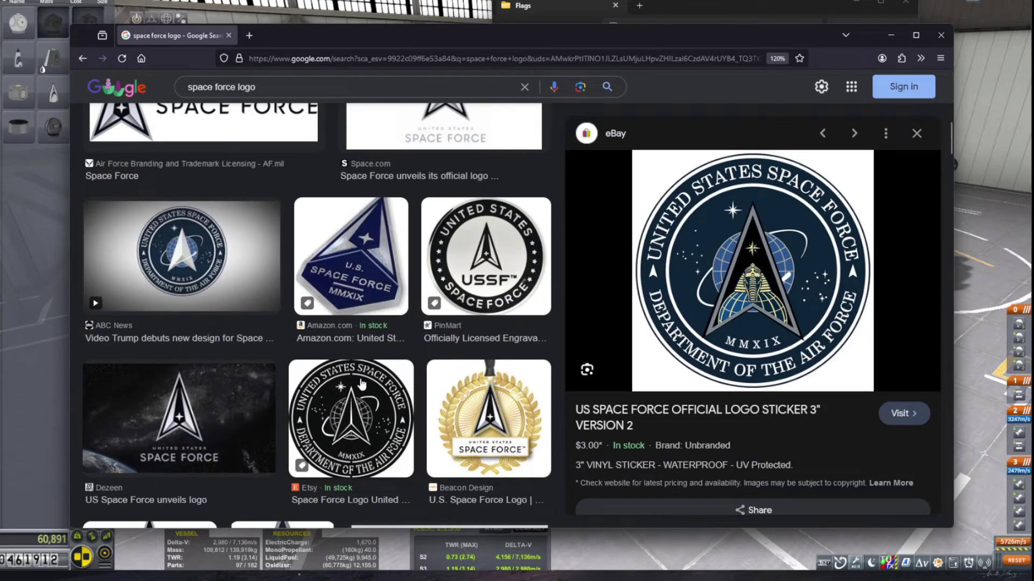
scroll(360, 382, "up", 2)
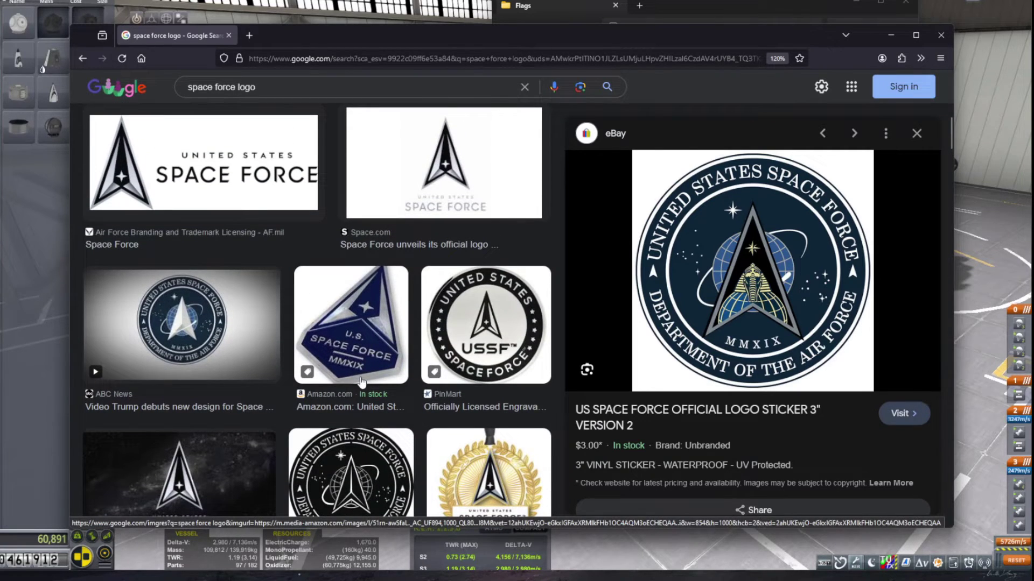
key("super+shift+s")
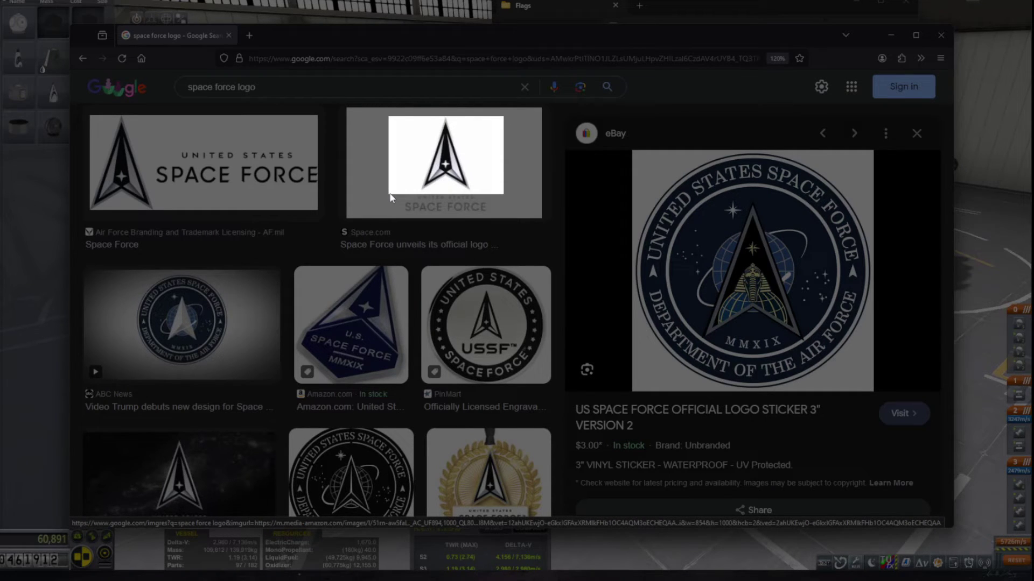
left_click_drag(390, 192, 389, 192)
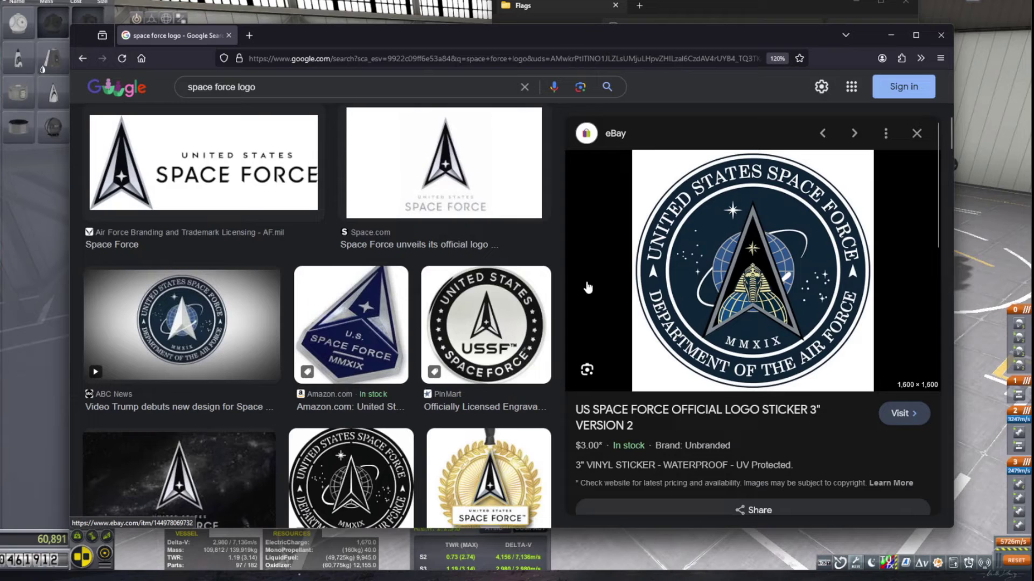
left_click(941, 35)
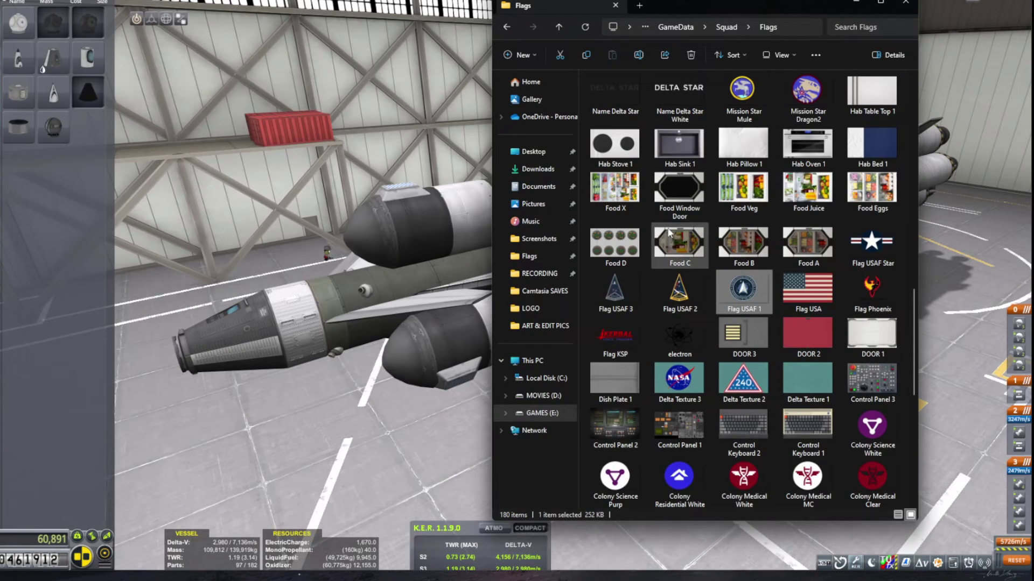
left_click(533, 204)
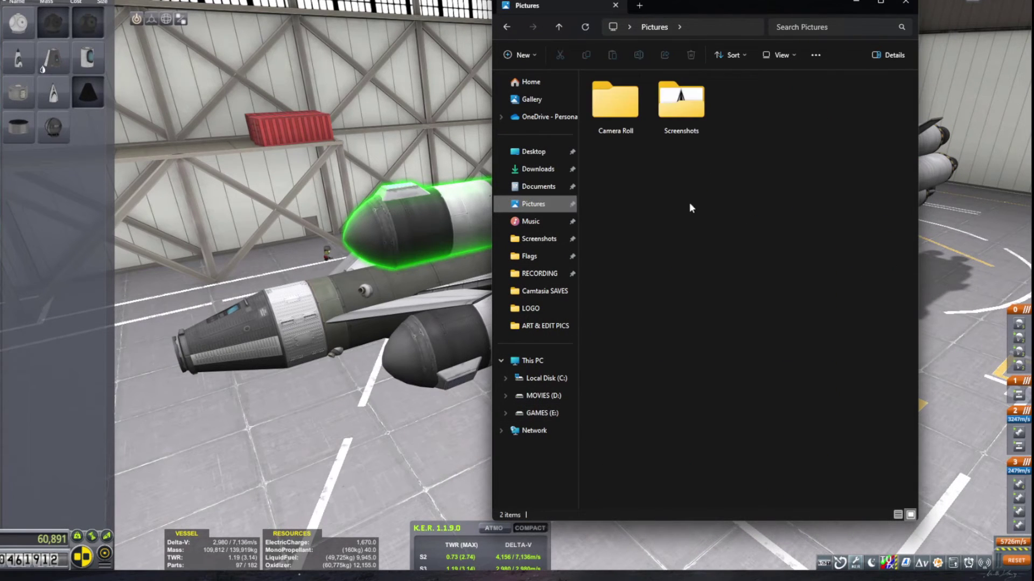
double_click(681, 102)
scroll(807, 377, "down", 3)
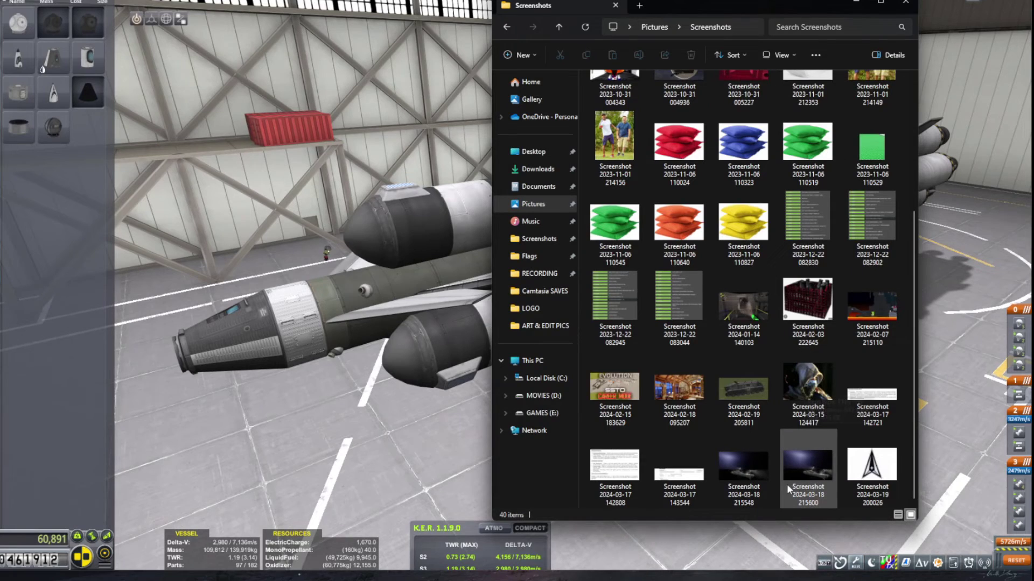
right_click(871, 469)
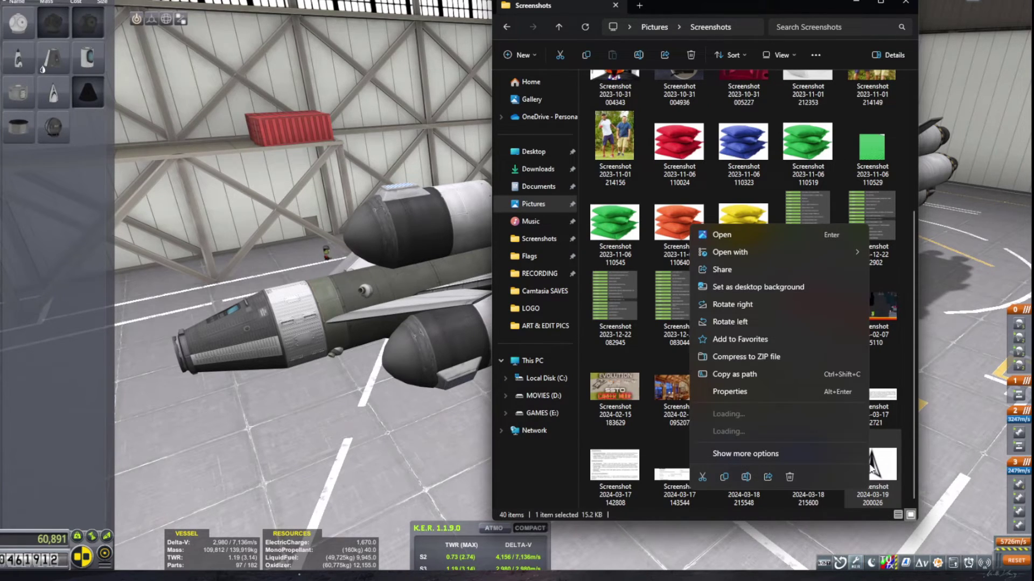
mouse_move(721, 253)
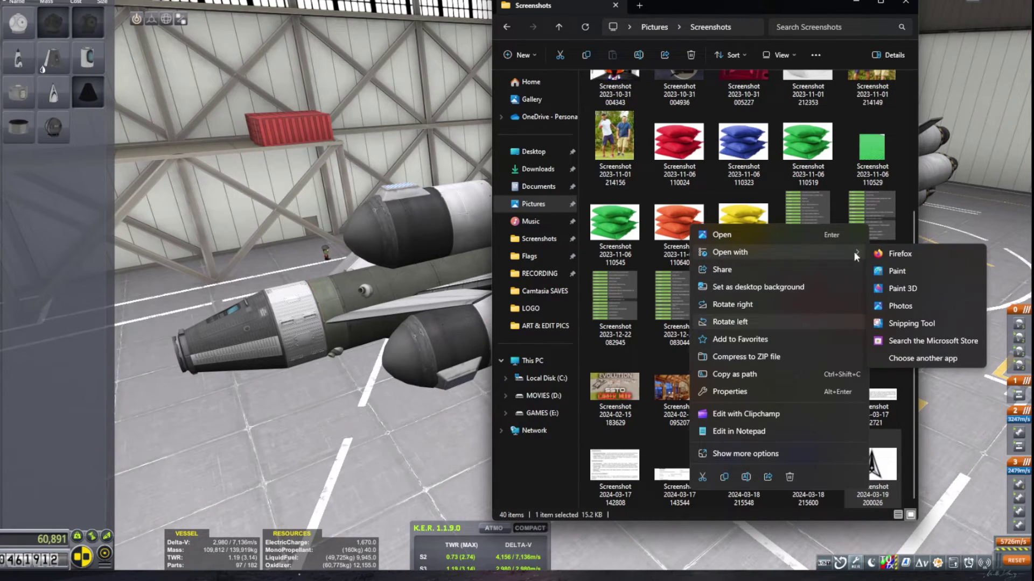
left_click(900, 279)
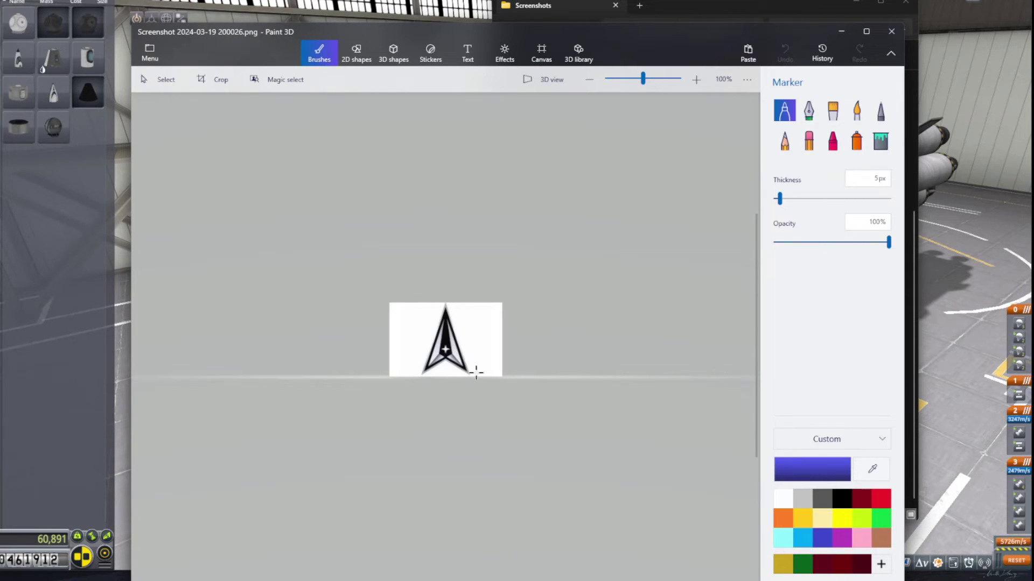
scroll(517, 370, "down", 1)
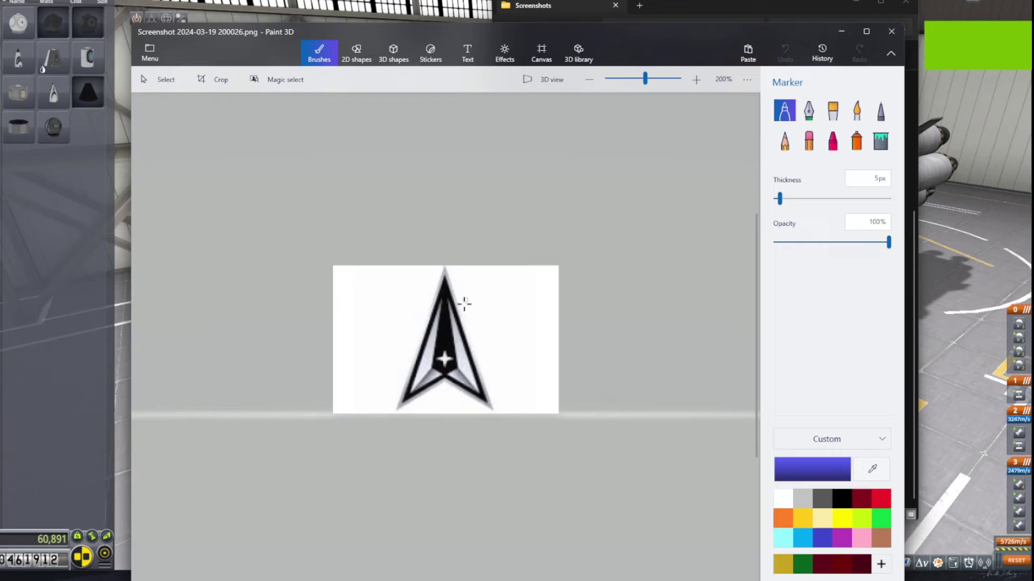
scroll(464, 304, "down", 2)
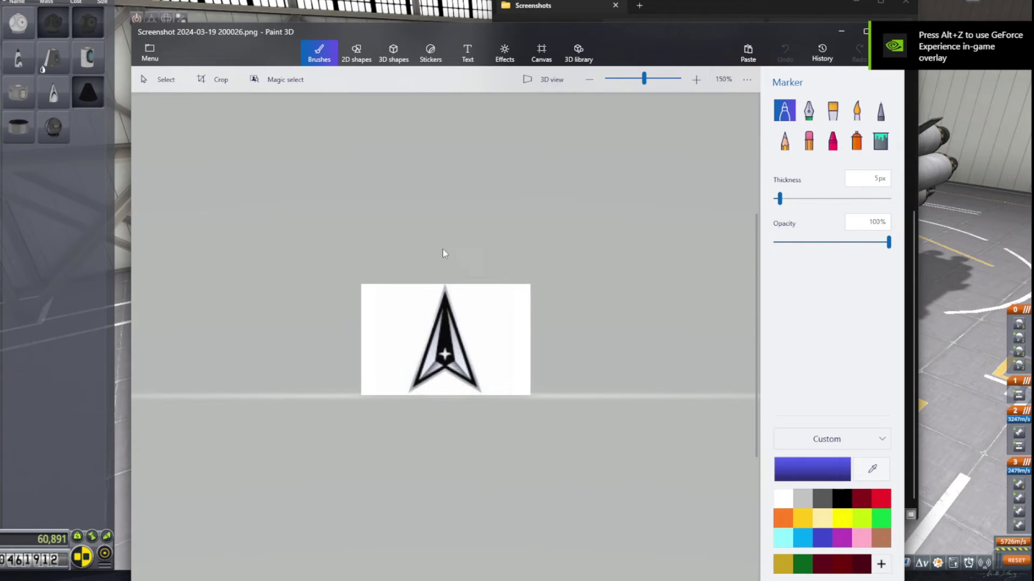
scroll(452, 311, "down", 1)
scroll(499, 380, "up", 4)
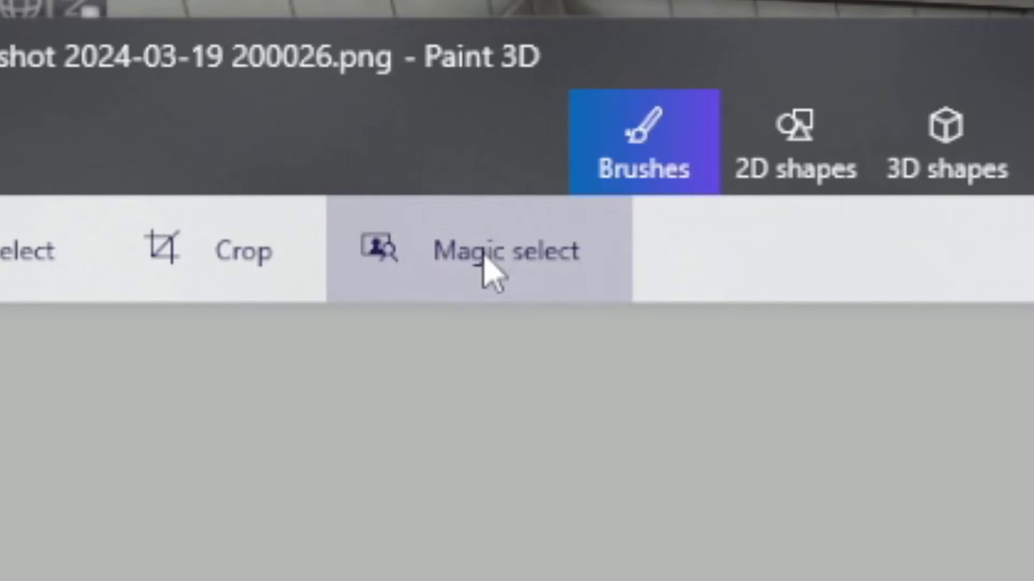
Start a Magic select cutout of the arrowhead logo and accept the rough area for refining.
left_click(483, 259)
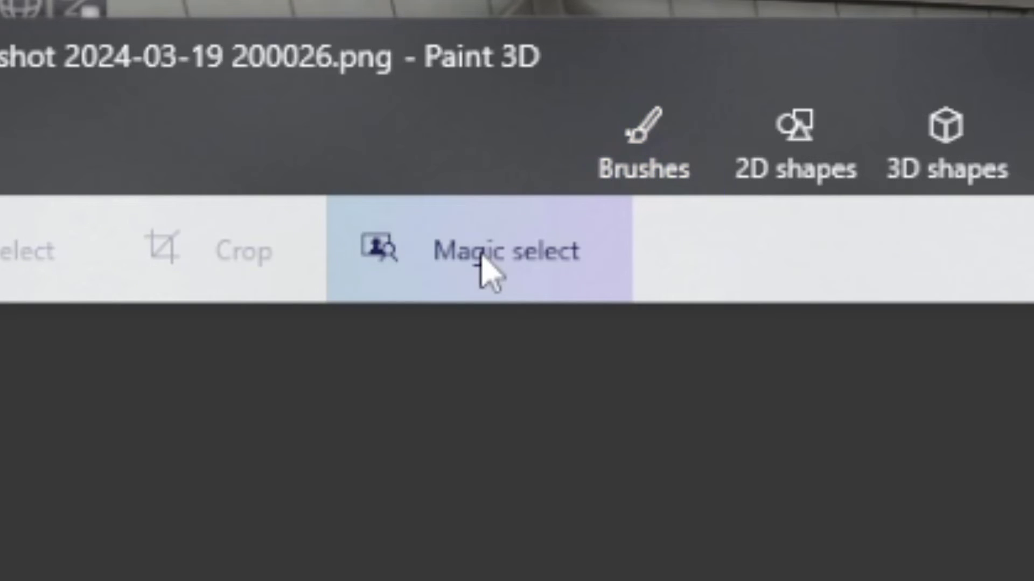
left_click(859, 231)
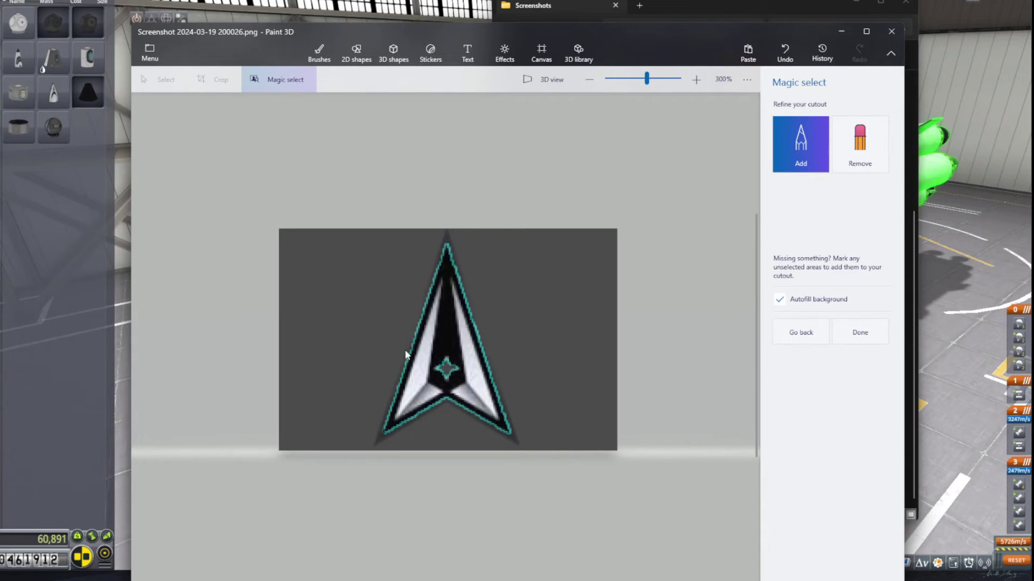
scroll(458, 357, "up", 1)
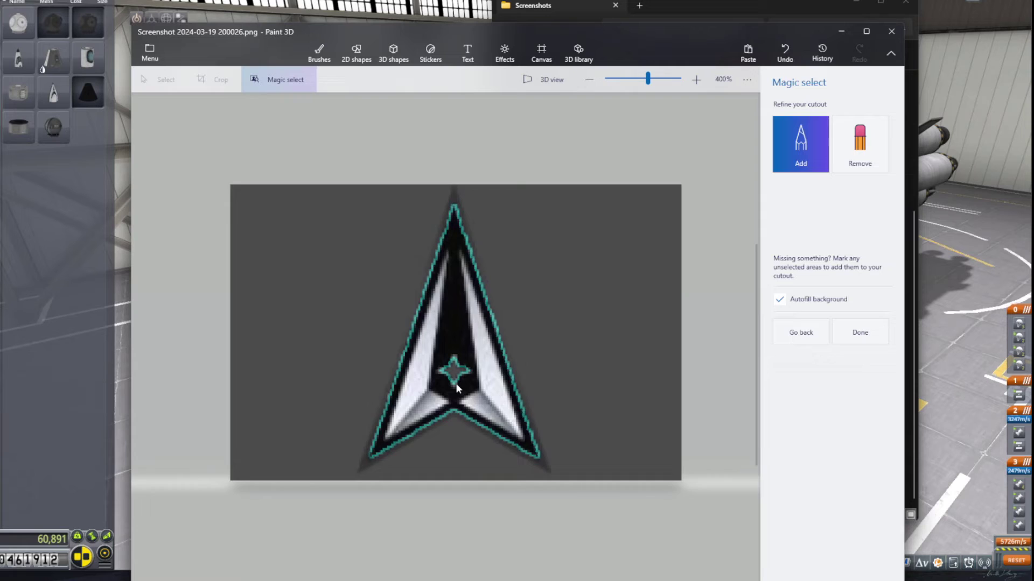
scroll(458, 357, "down", 1)
scroll(399, 302, "up", 1)
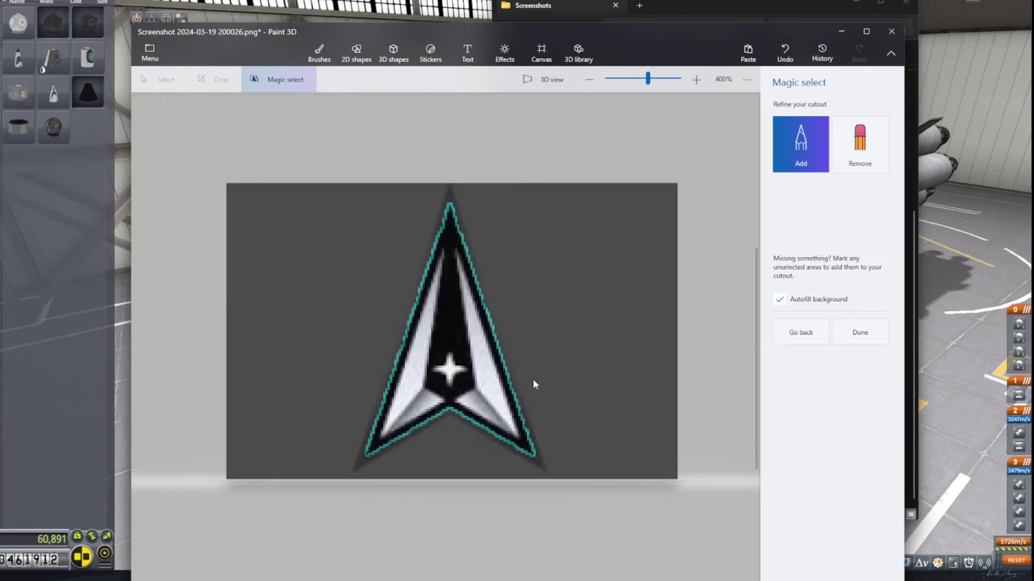
scroll(544, 371, "down", 1)
Try removing the arrow's black centre from the cutout, then undo that stroke.
left_click(860, 145)
scroll(425, 293, "up", 2)
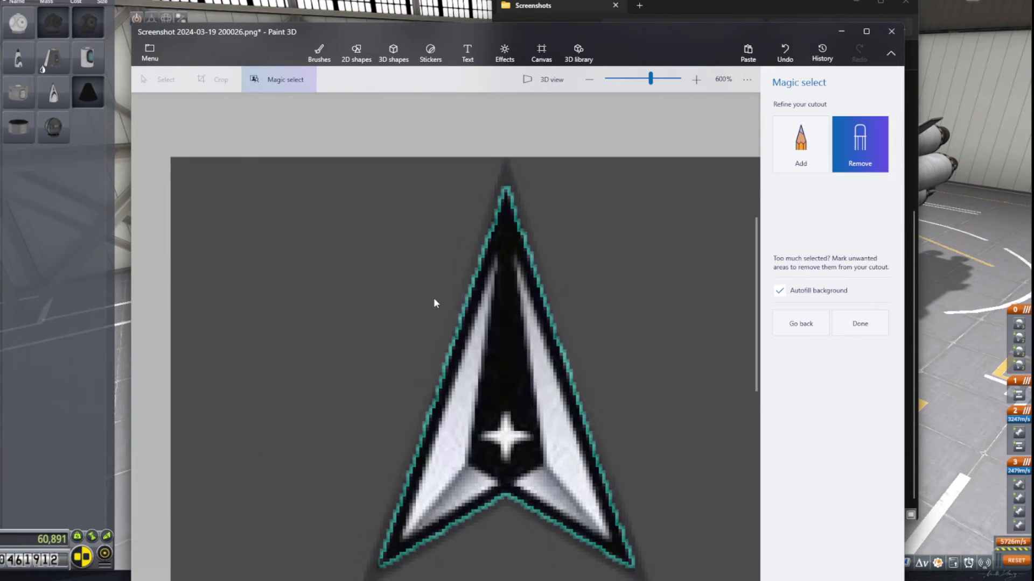
scroll(442, 311, "down", 1)
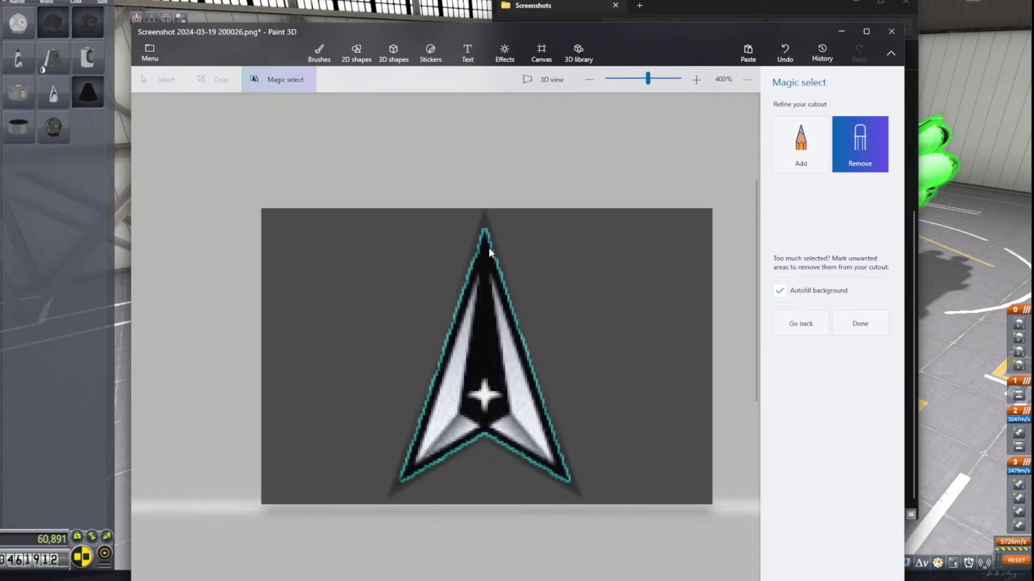
mouse_move(489, 248)
left_mouse_down()
mouse_move(492, 324)
mouse_move(489, 225)
left_mouse_up()
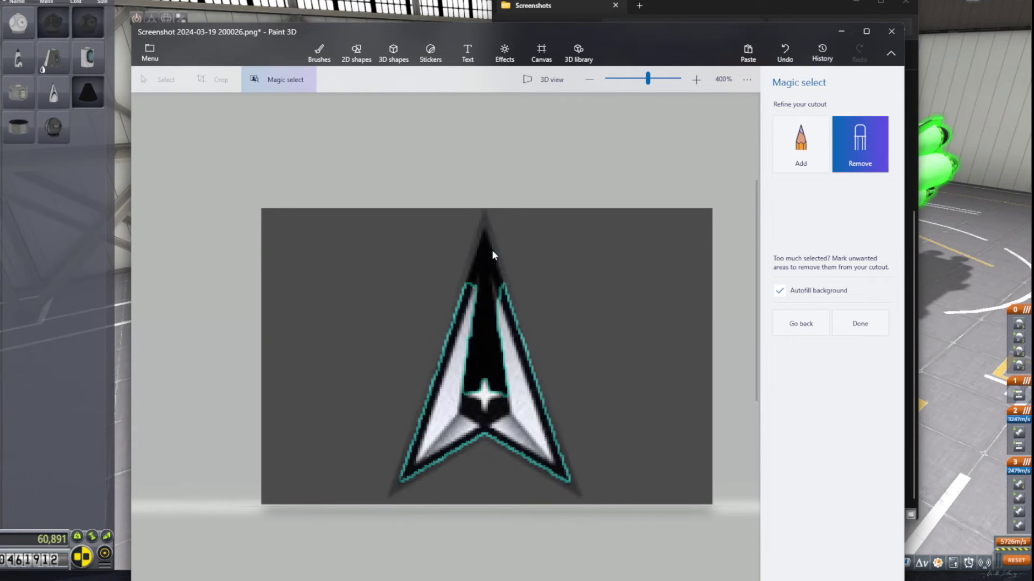
left_click(785, 53)
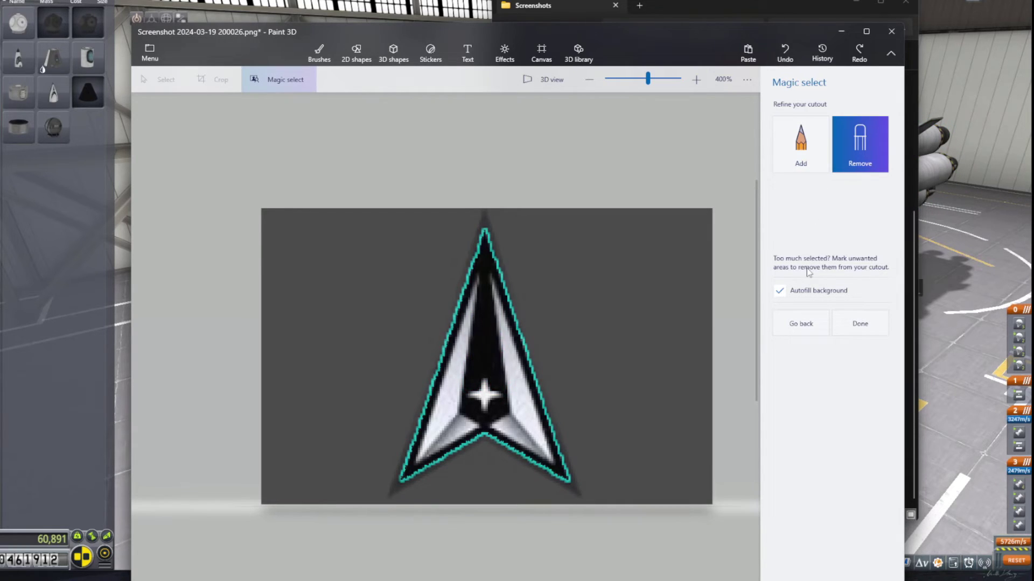
scroll(602, 377, "down", 1)
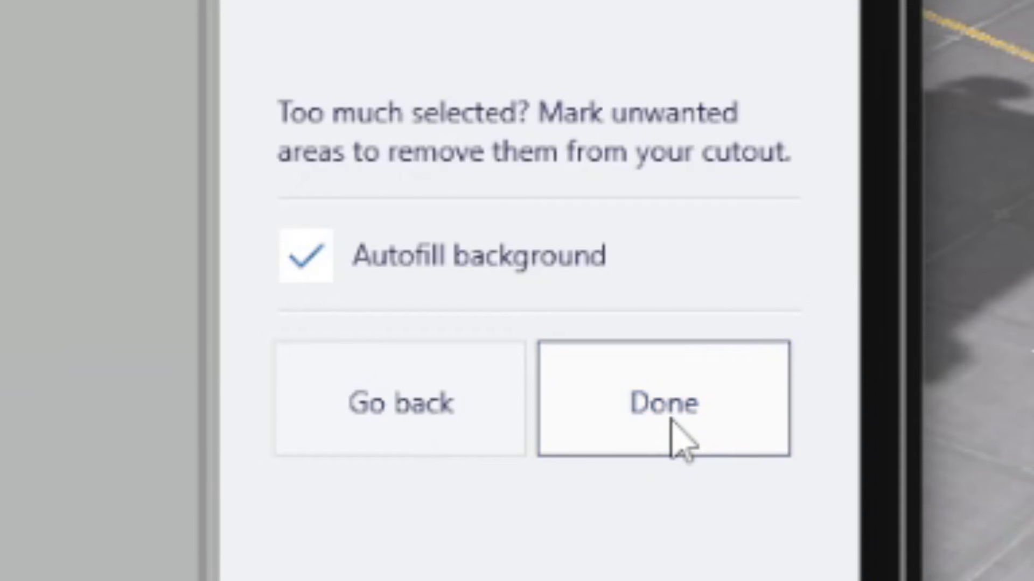
Finish the cutout, move the logo off to the upper right, and turn Transparent canvas on.
left_click(862, 327)
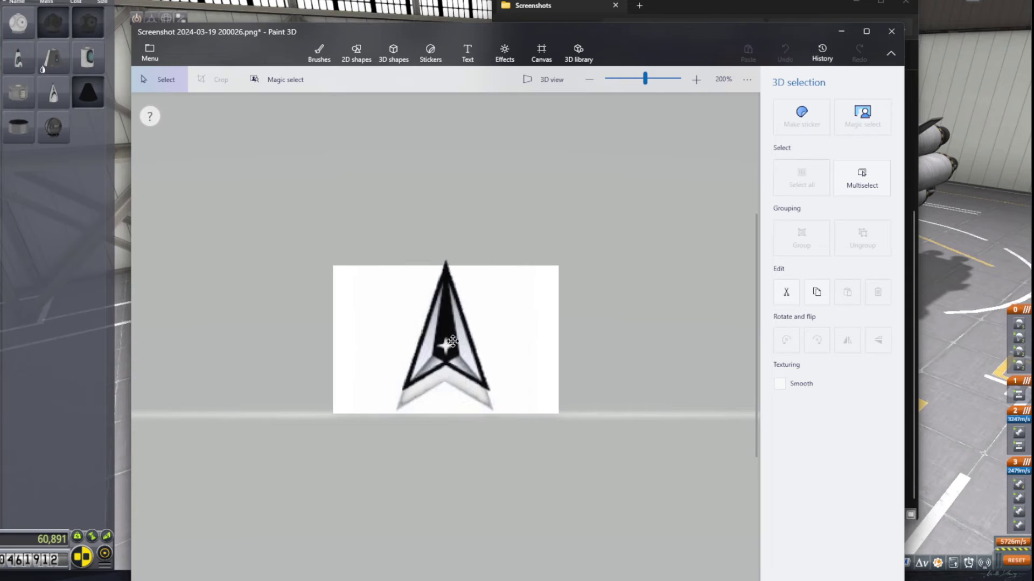
mouse_move(431, 347)
left_mouse_down()
mouse_move(503, 215)
mouse_move(608, 203)
left_mouse_up()
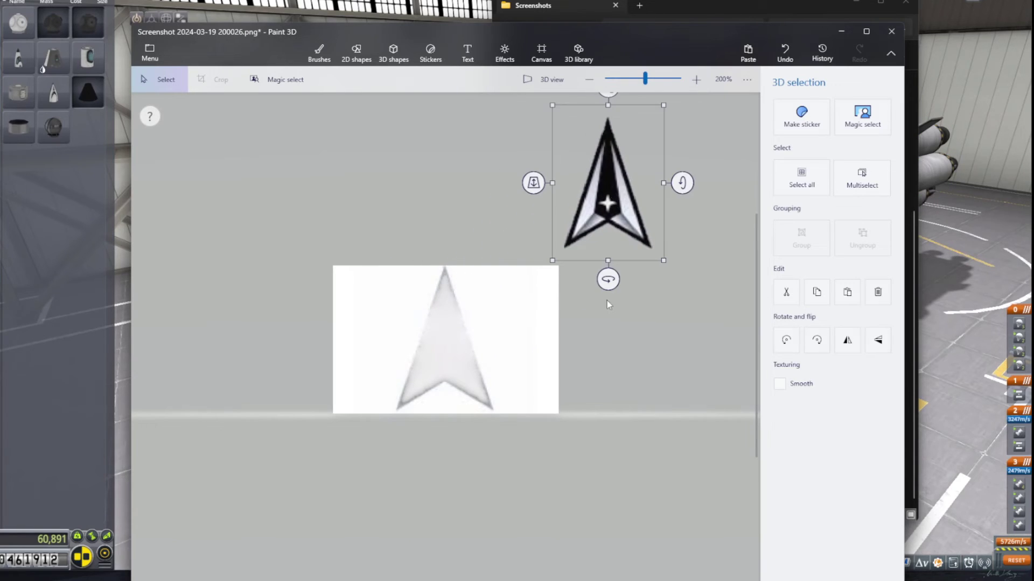
left_click(445, 151)
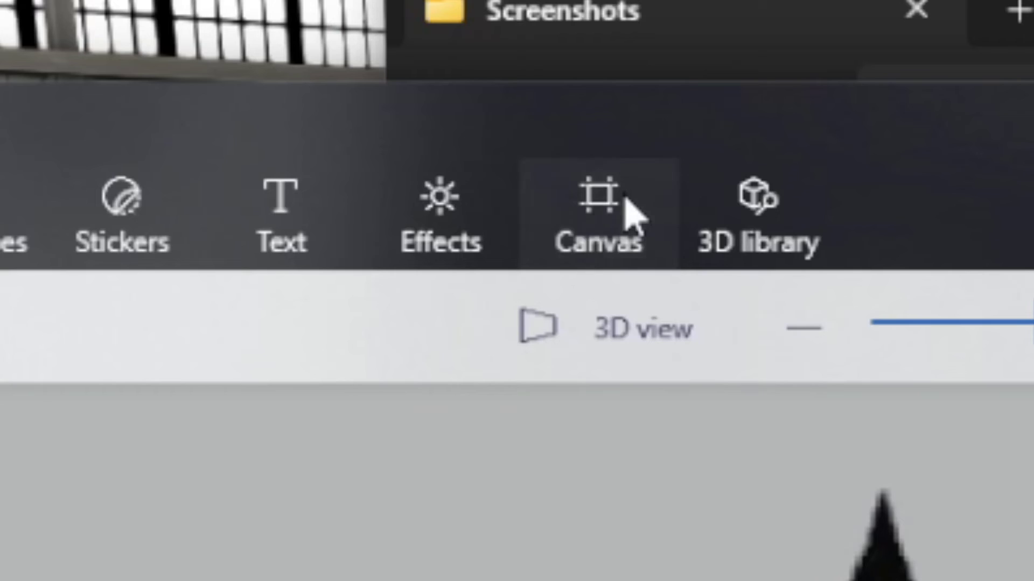
left_click(547, 50)
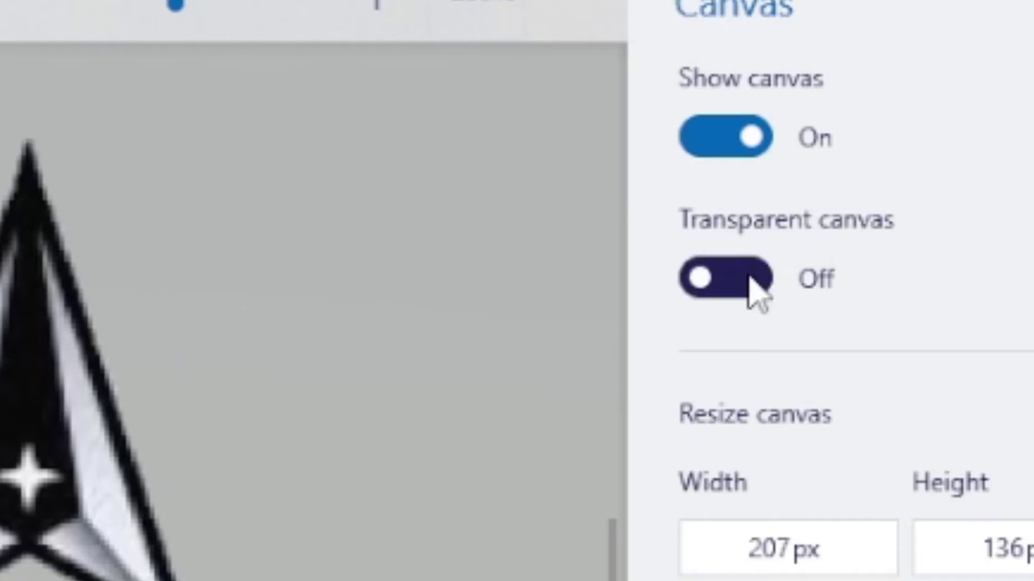
left_click(751, 285)
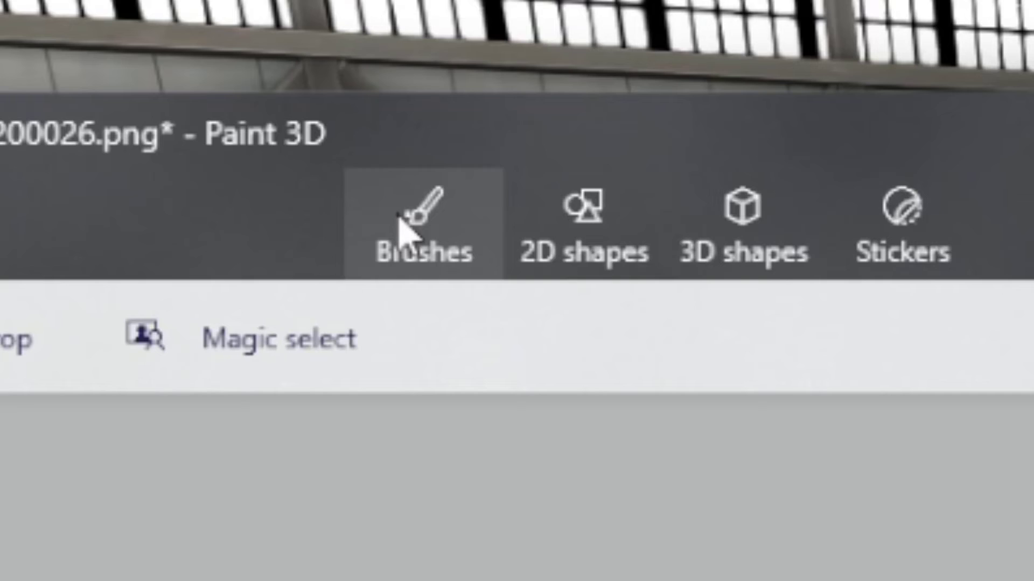
Switch the brush to the Eraser at about 200px thickness.
left_click(401, 226)
left_click(370, 222)
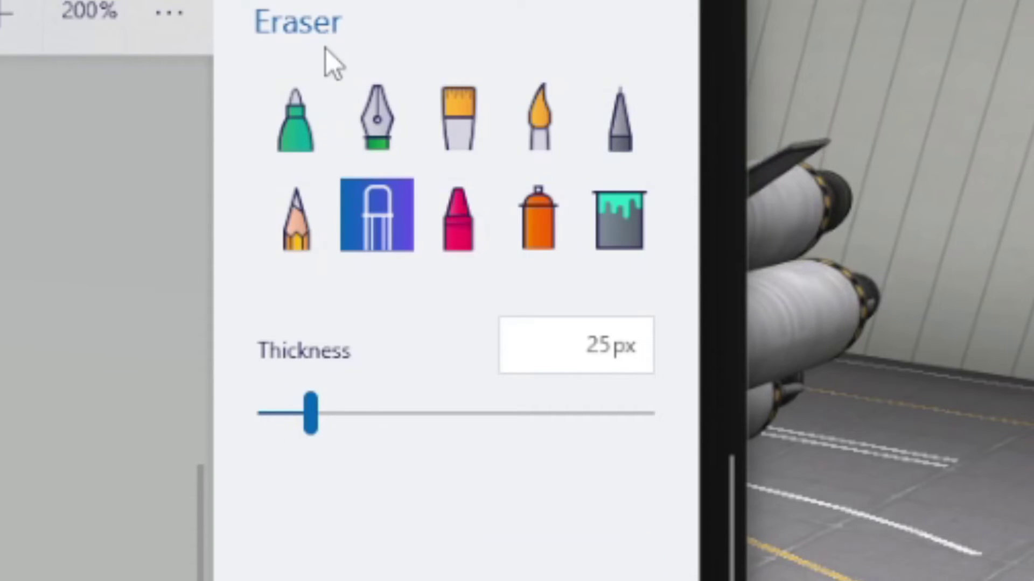
left_click_drag(322, 422, 653, 415)
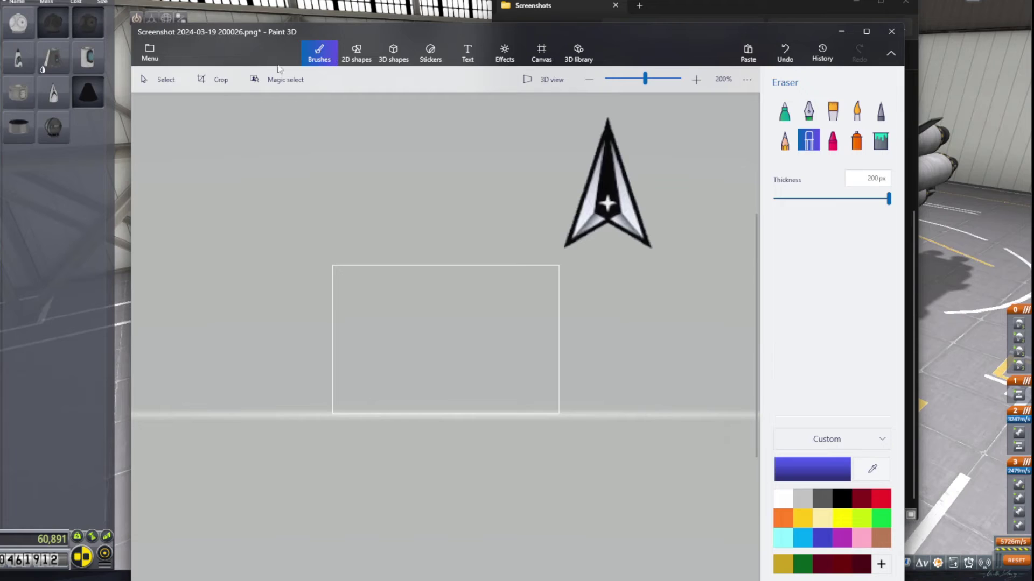
Select the cut-out arrowhead logo and place it back in the canvas centre.
left_click(160, 80)
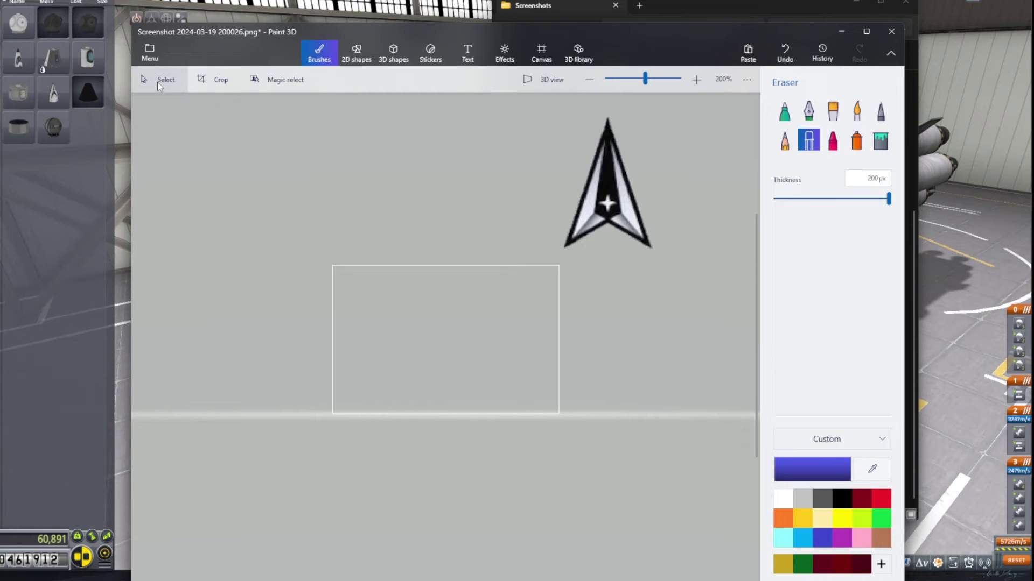
left_click(604, 214)
left_click_drag(604, 214, 441, 370)
key("b")
key("ctrl+plus")
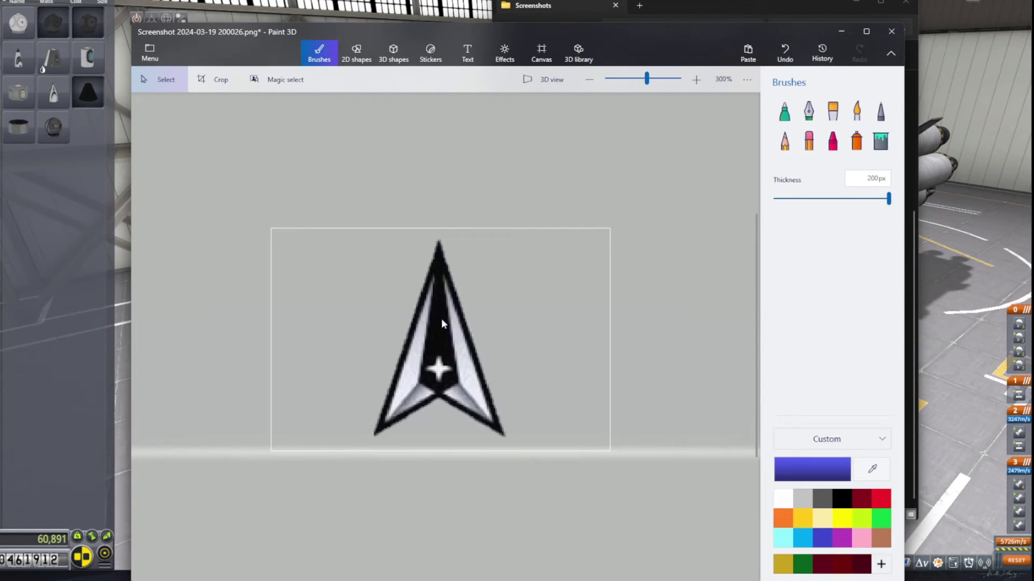
key("ctrl+minus")
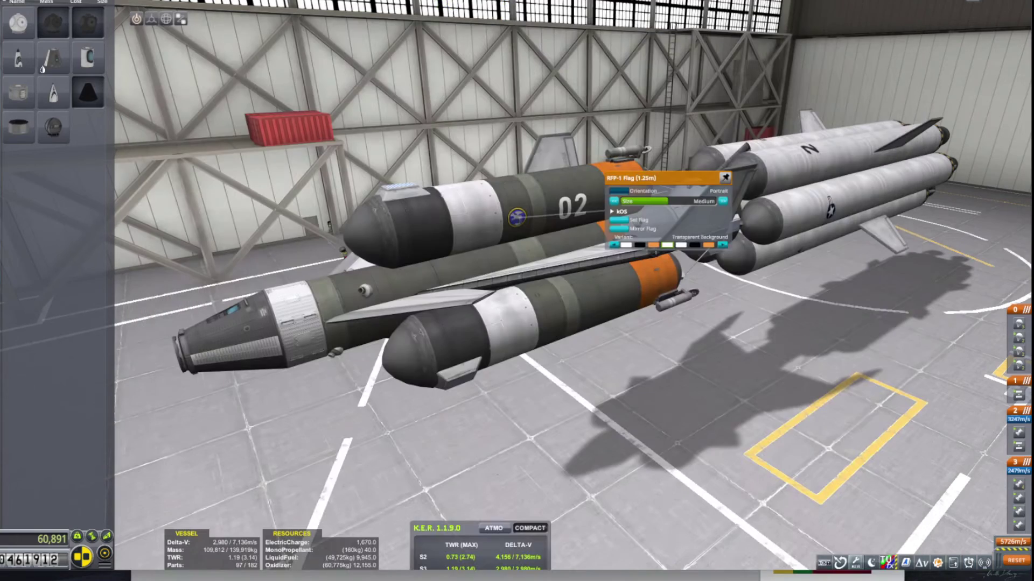
Try the white, then orange, then transparent Variant backgrounds on the RFP-1 flag part.
scroll(512, 170, "up", 5)
scroll(469, 115, "up", 5)
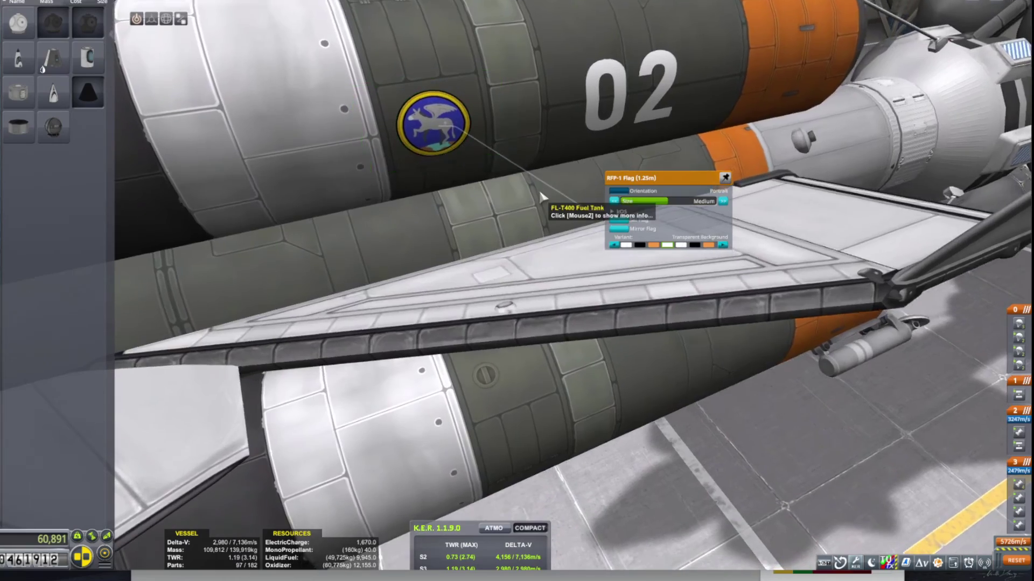
scroll(541, 196, "up", 5)
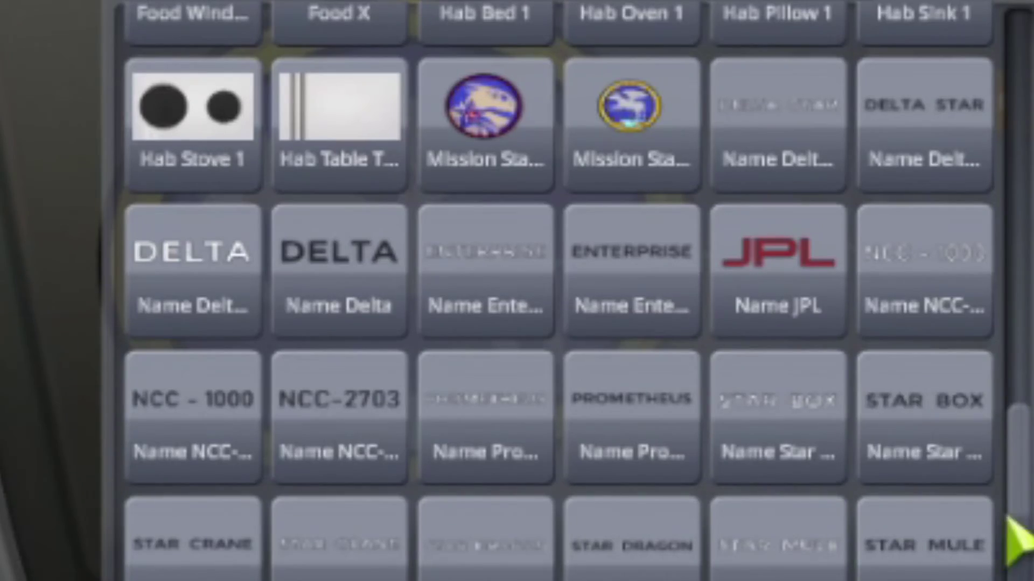
scroll(1015, 535, "down", 15)
scroll(1015, 535, "down", 3)
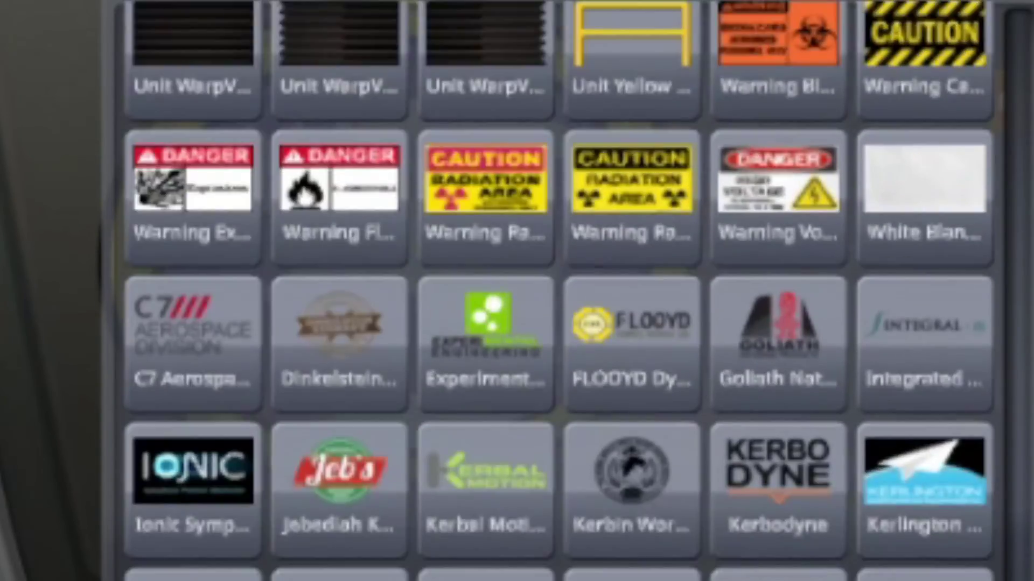
scroll(1018, 350, "up", 10)
scroll(1020, 377, "down", 3)
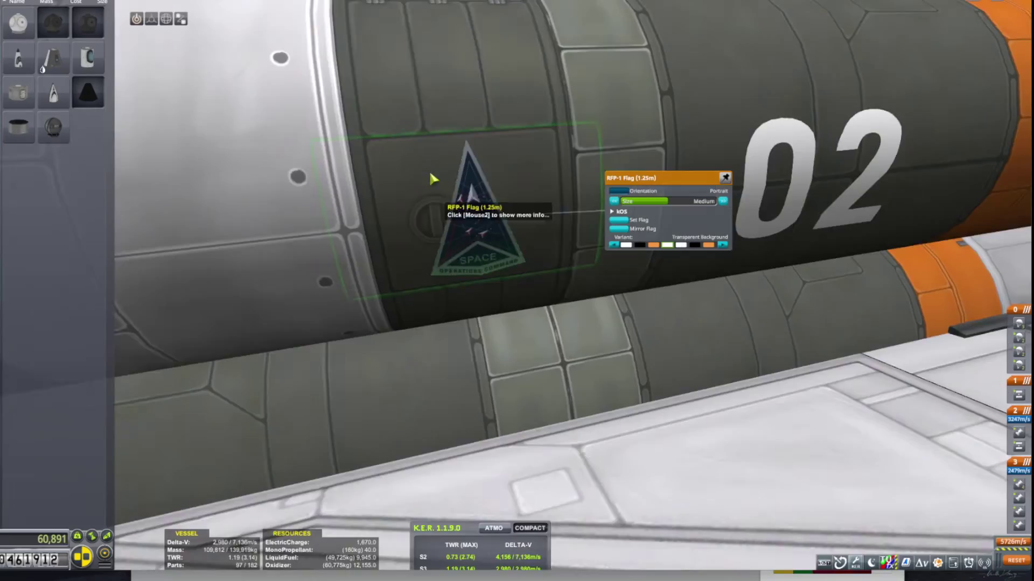
scroll(429, 169, "down", 3)
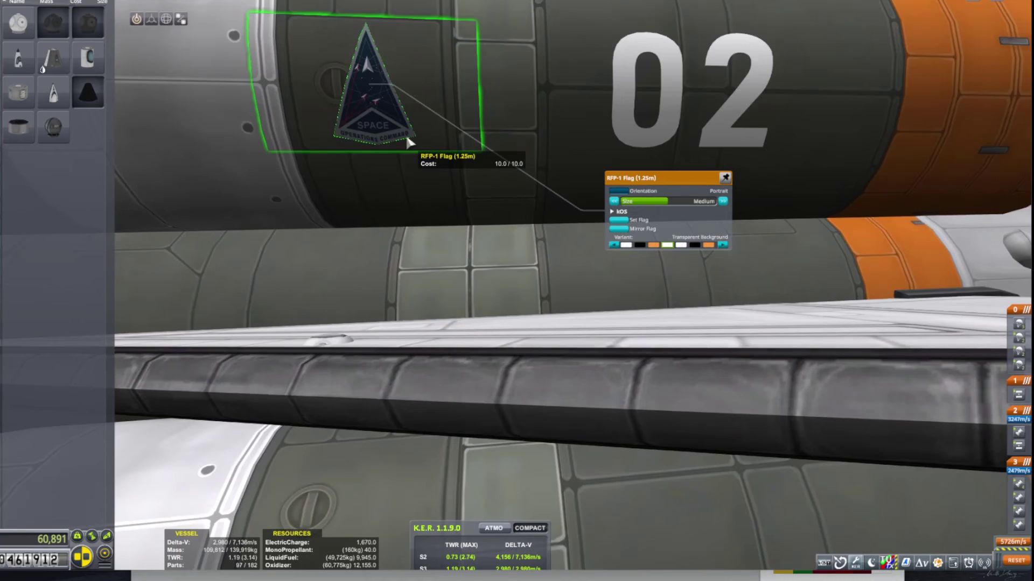
scroll(389, 117, "up", 3)
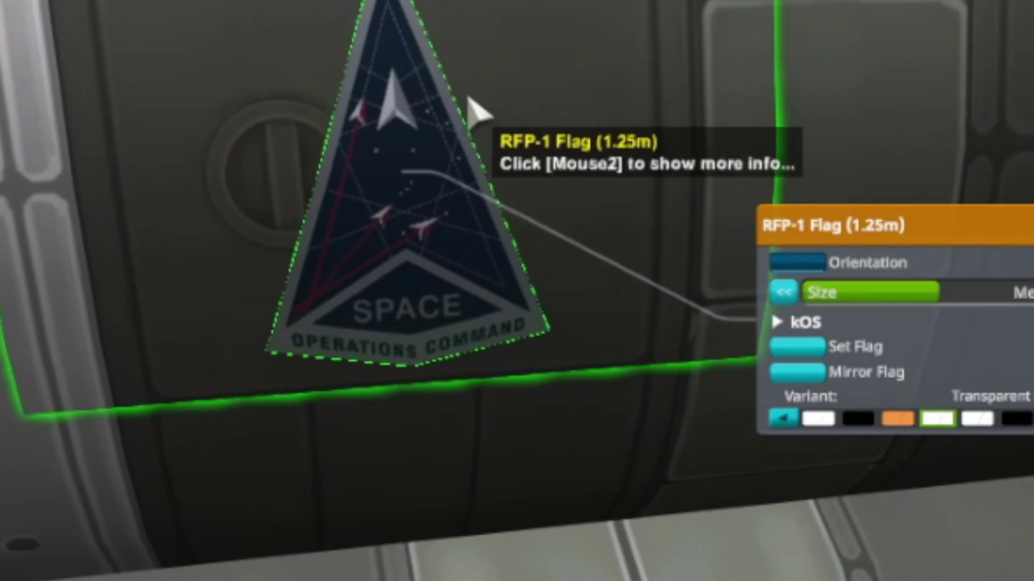
left_click(818, 419)
left_click(898, 420)
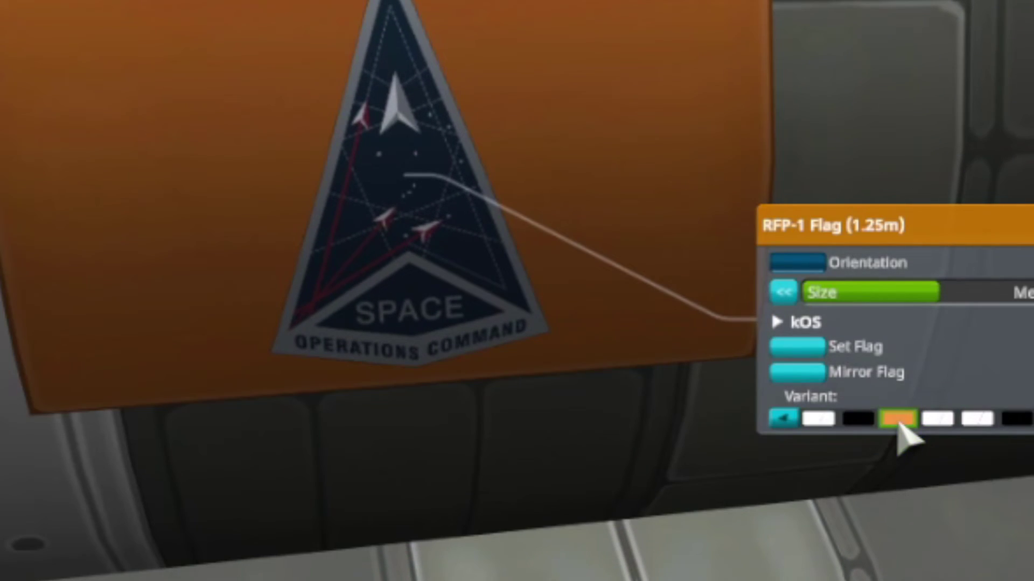
left_click(937, 419)
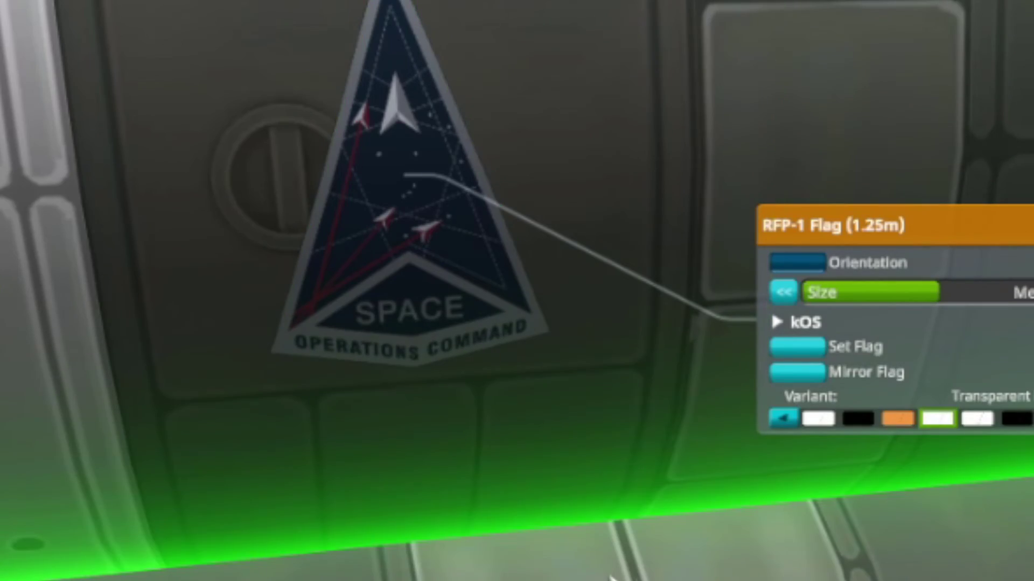
Return to the Paint 3D delta logo canvas.
scroll(638, 444, "down", 5)
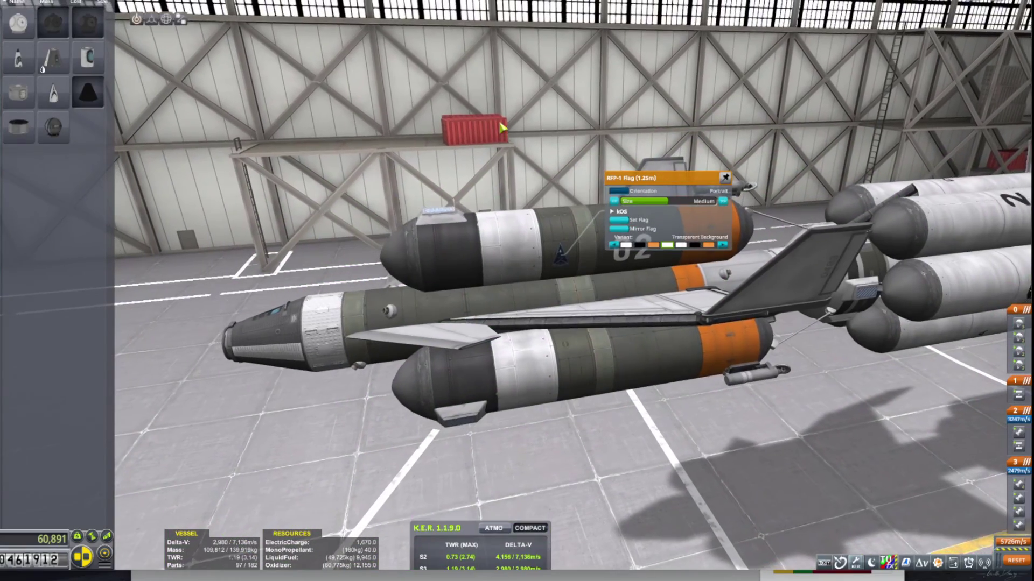
scroll(501, 128, "down", 3)
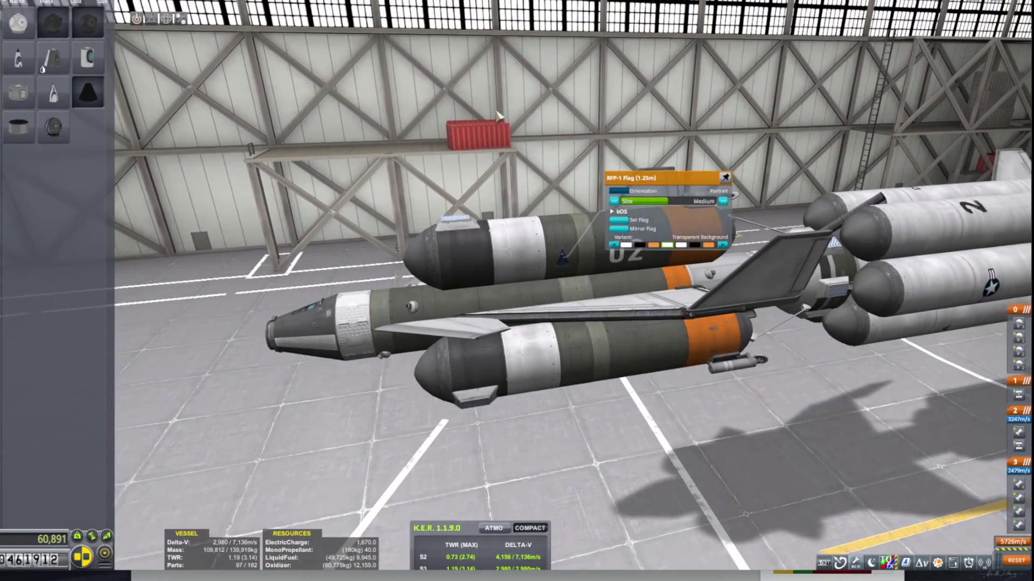
key("alt+Tab")
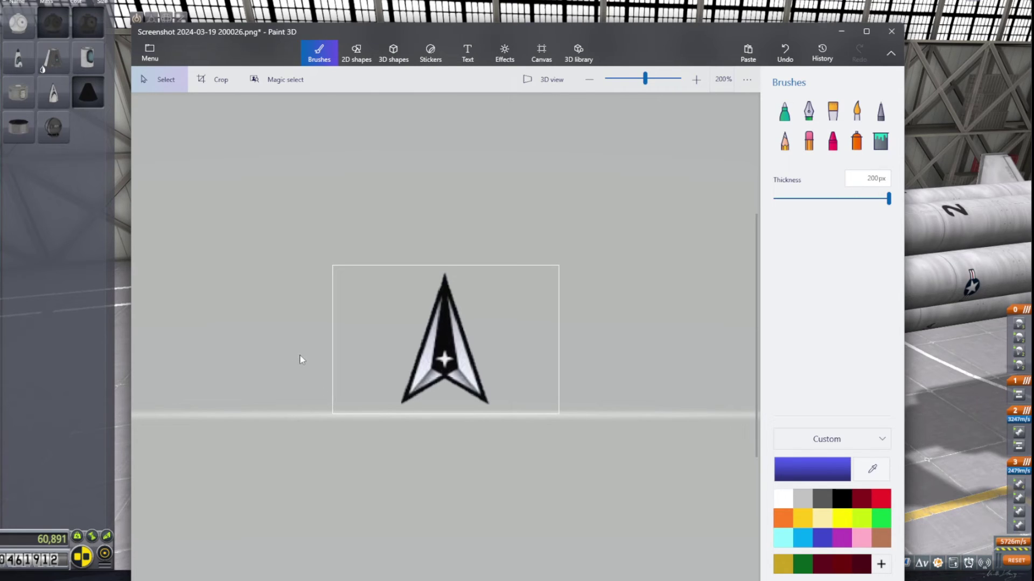
mouse_move(409, 29)
left_mouse_down()
mouse_move(457, 20)
mouse_move(440, 28)
left_mouse_up()
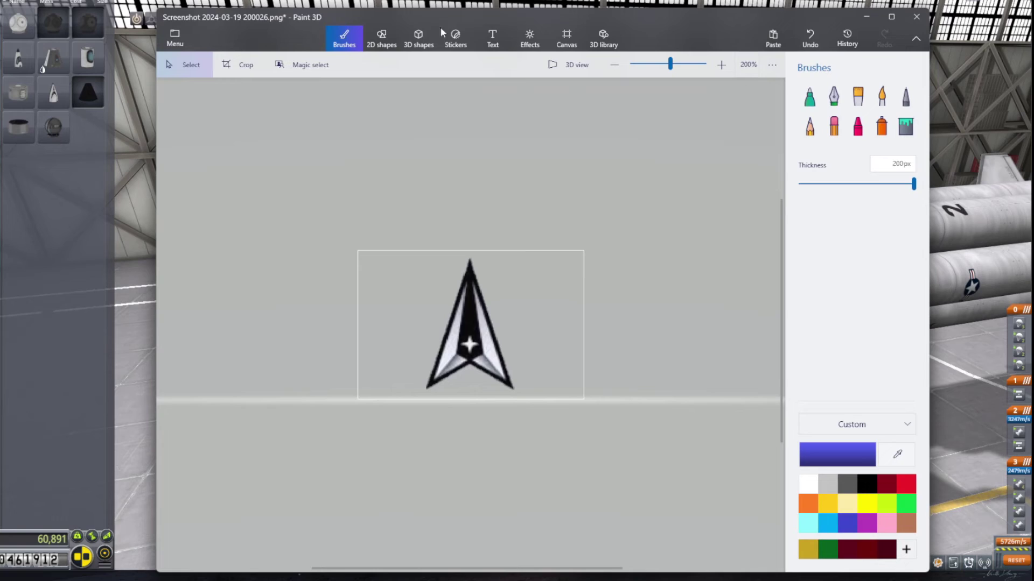
In File Explorer, go to GAMES (E:) > WINDOWS Games > KSP > ksp-win64-1.12.5 Active > KSP_win64.
mouse_move(364, 577)
key("alt+Tab")
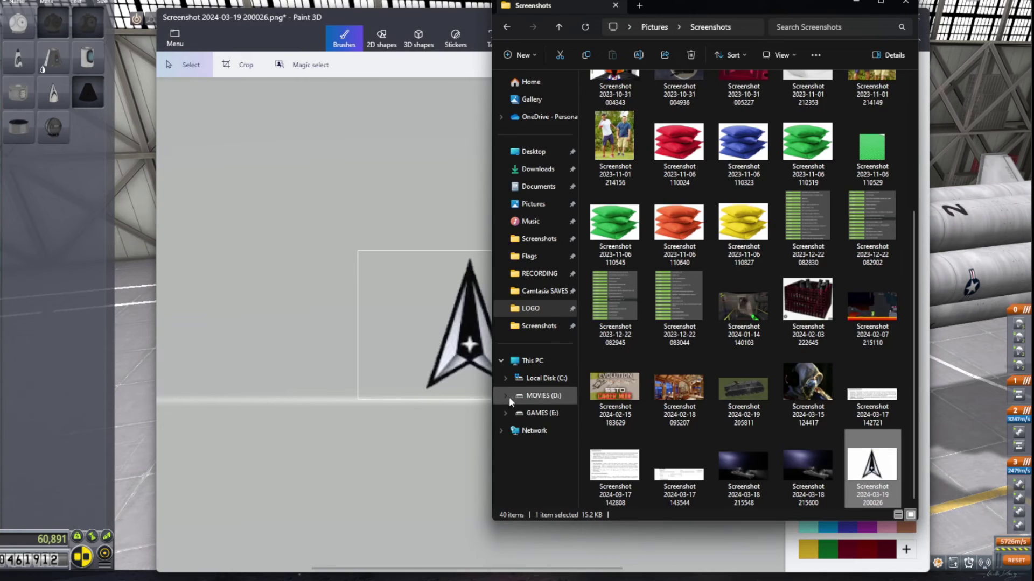
left_click(538, 413)
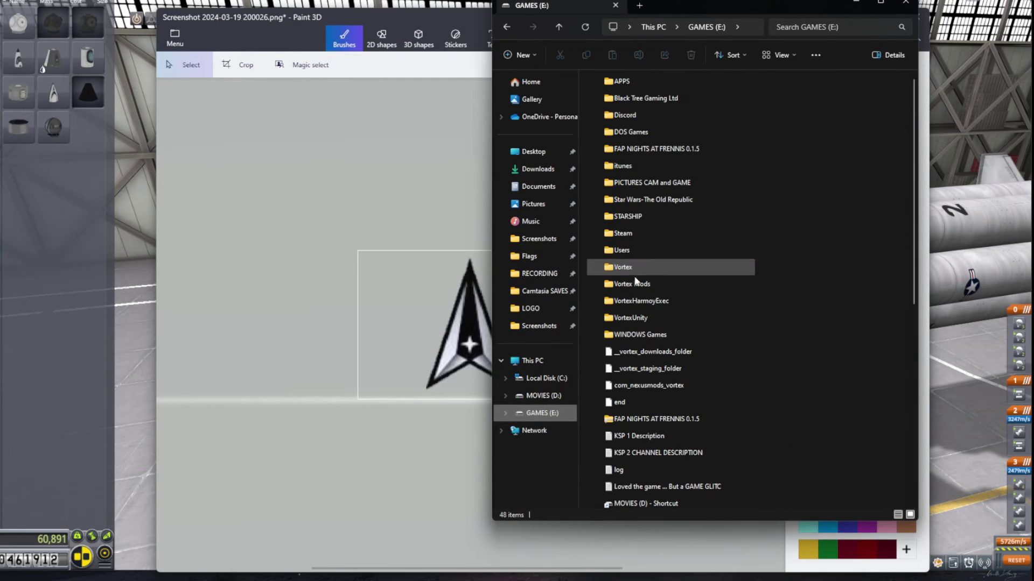
double_click(625, 335)
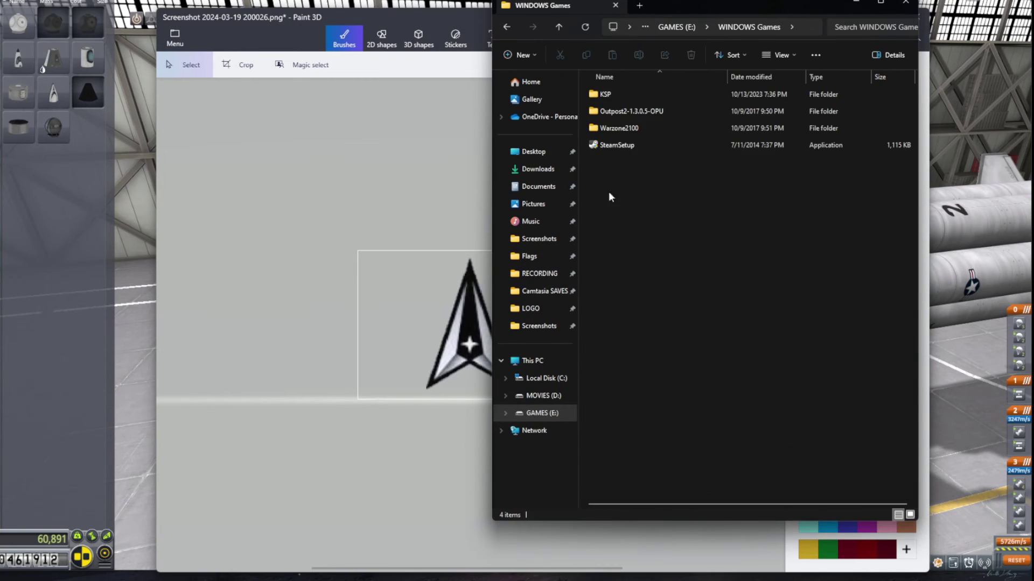
double_click(616, 94)
double_click(634, 127)
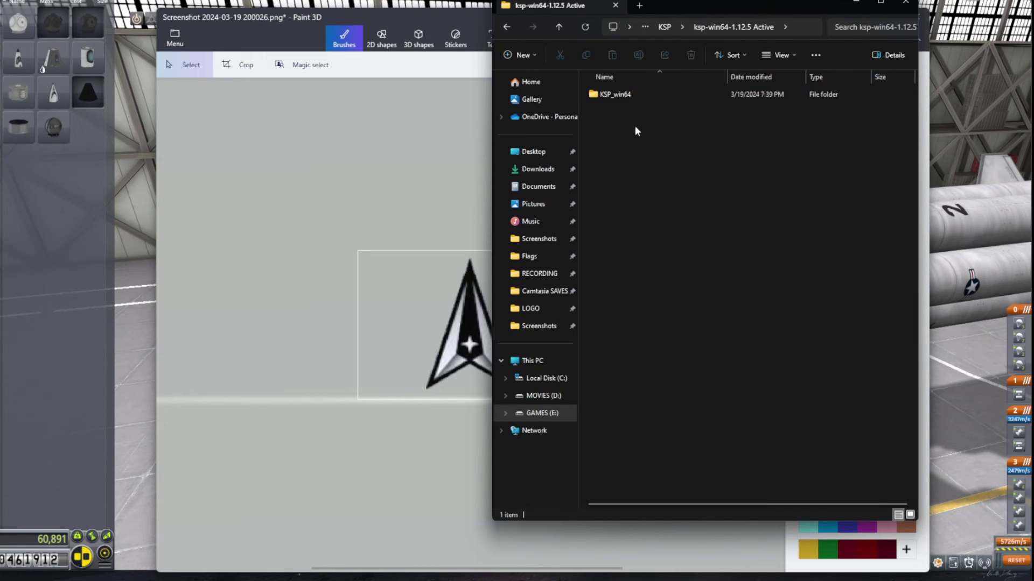
double_click(618, 96)
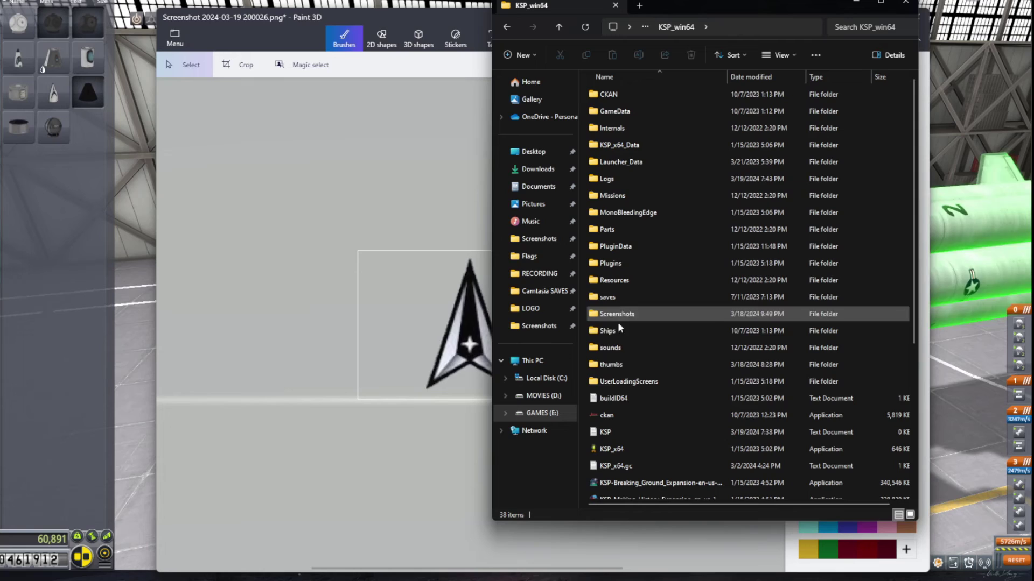
Open GameData > Squad > Flags and scroll through the existing flag thumbnails.
double_click(619, 112)
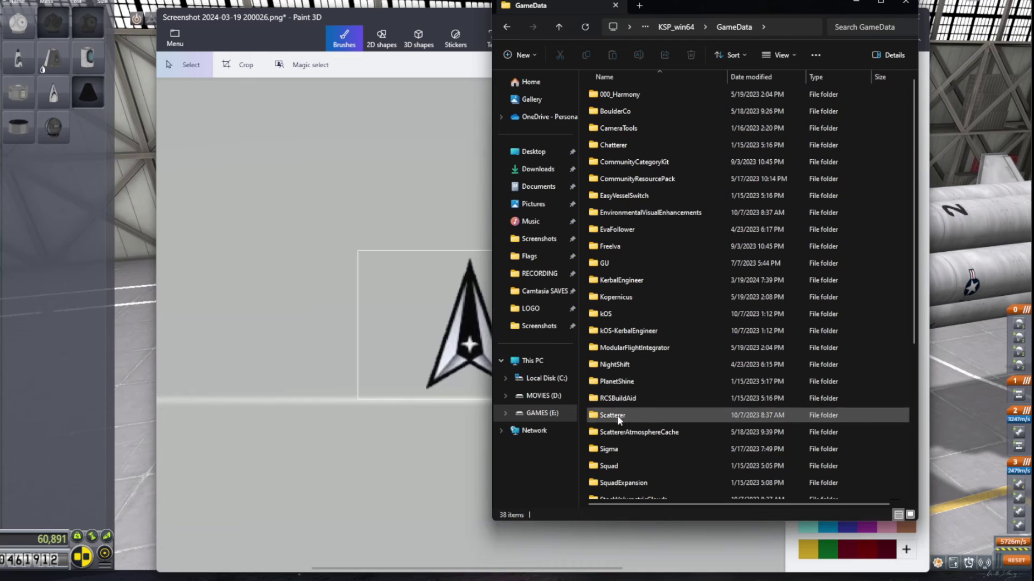
scroll(624, 411, "down", 2)
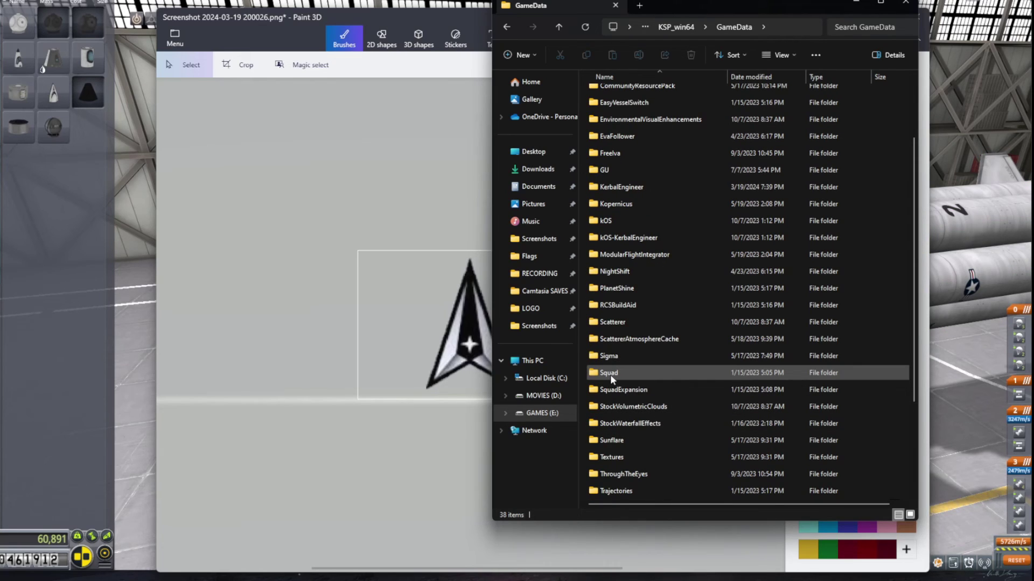
double_click(610, 374)
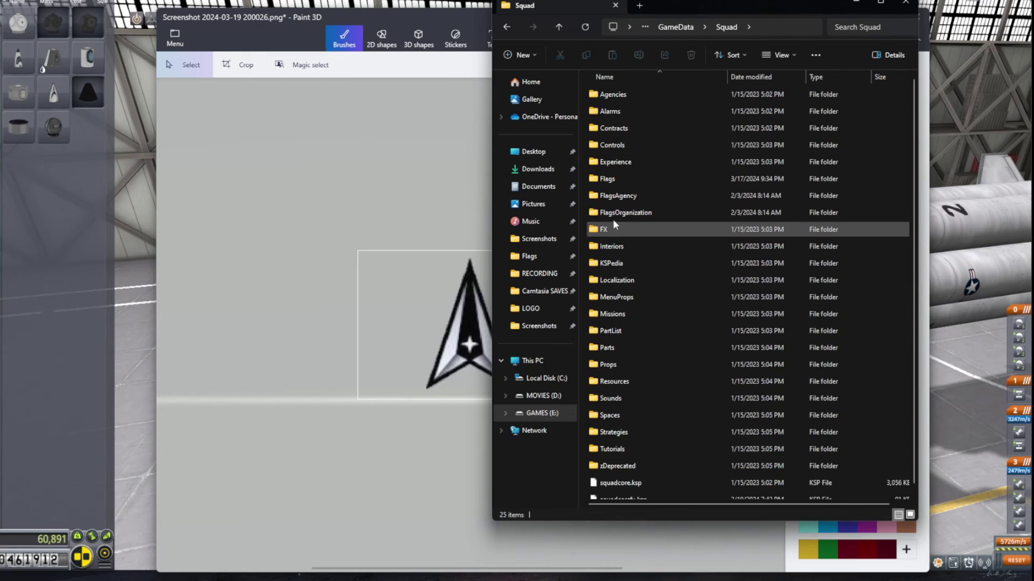
double_click(614, 178)
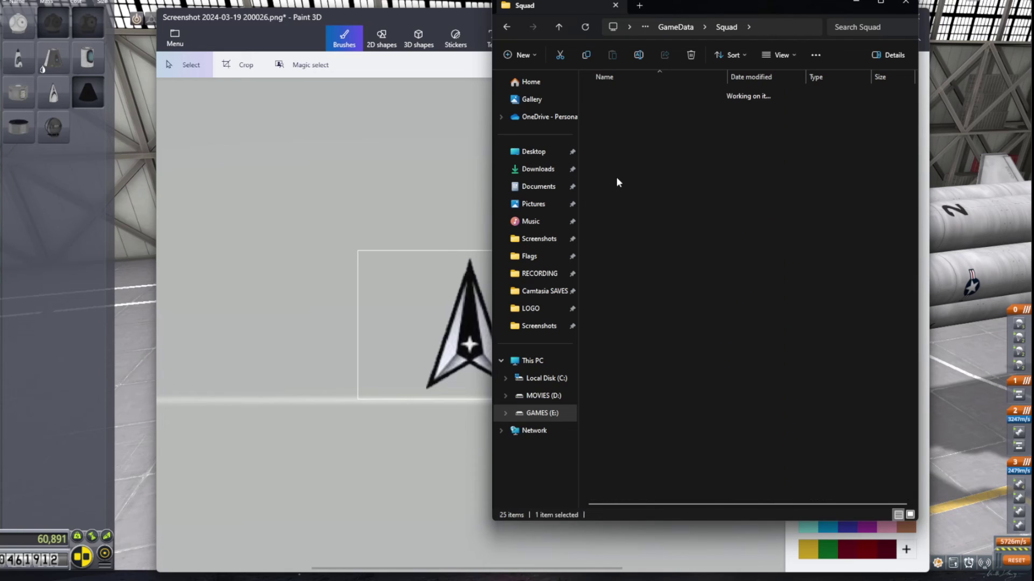
scroll(750, 328, "down", 10)
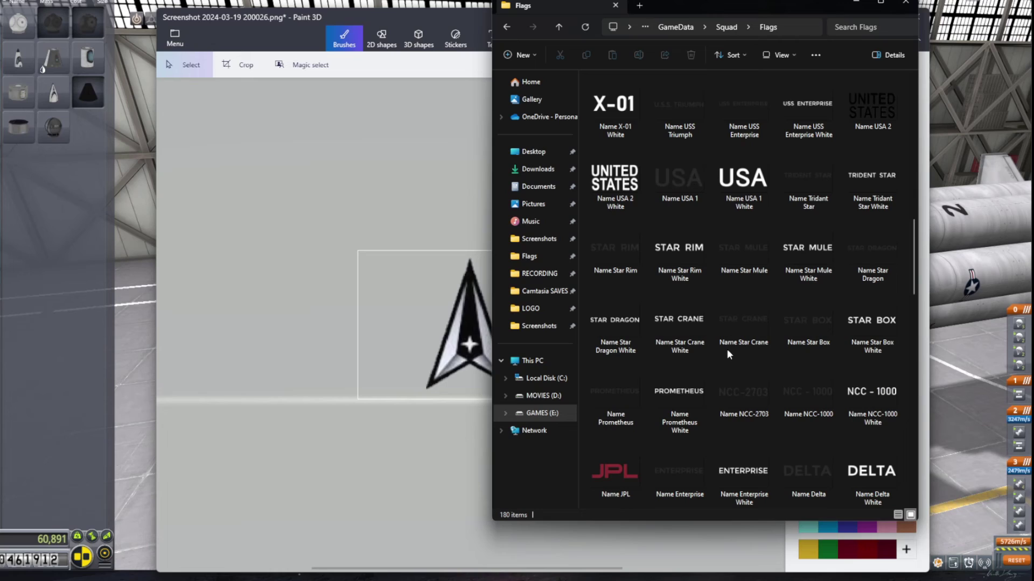
scroll(727, 353, "down", 6)
scroll(728, 354, "down", 4)
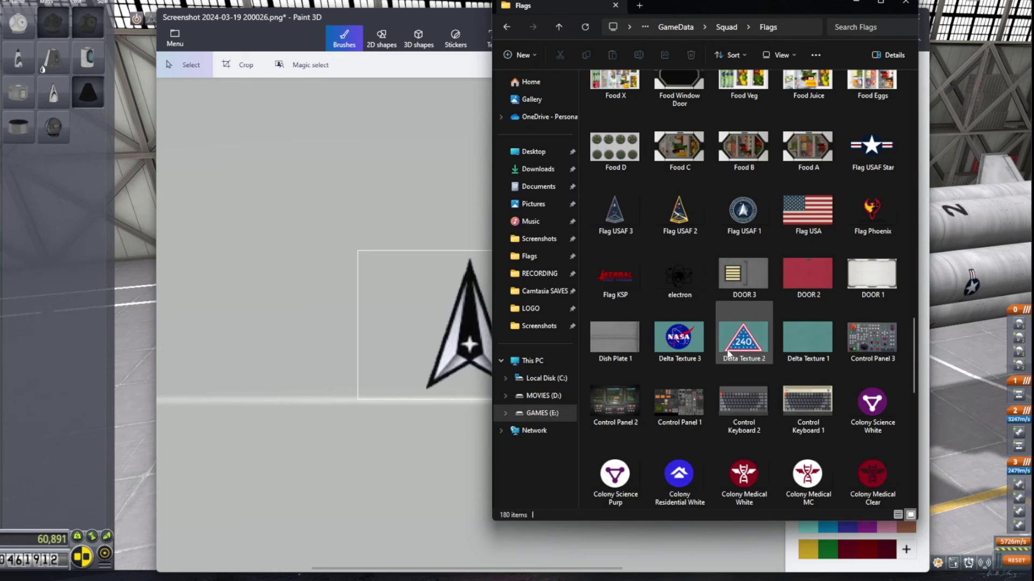
scroll(728, 353, "down", 3)
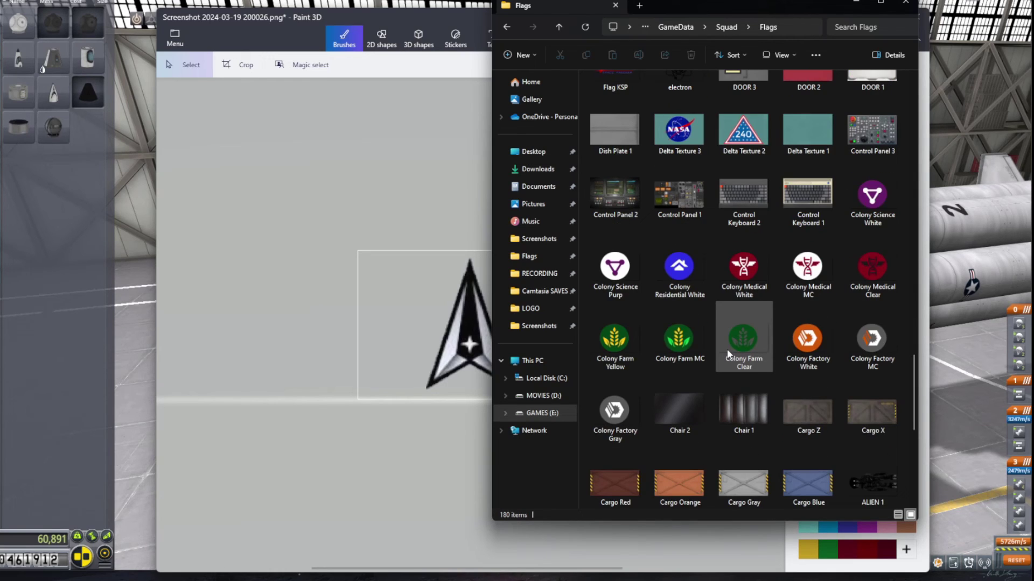
scroll(716, 349, "up", 20)
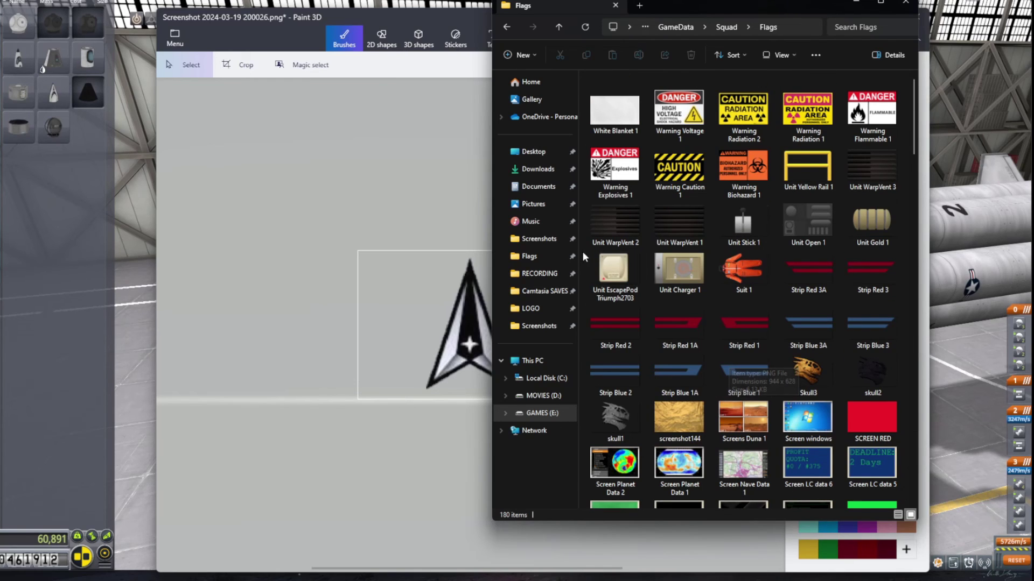
left_click_drag(769, 5, 757, 34)
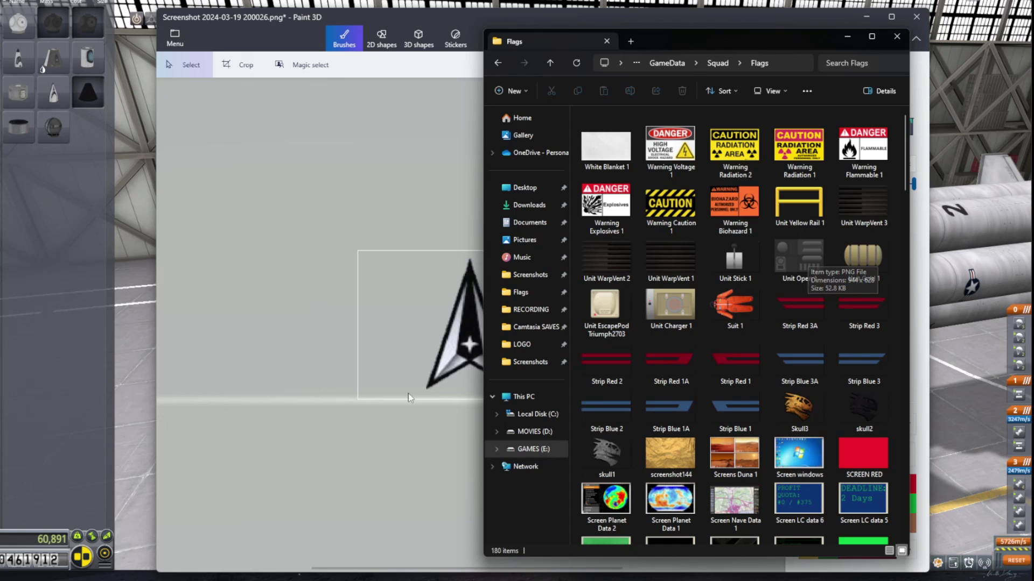
mouse_move(269, 577)
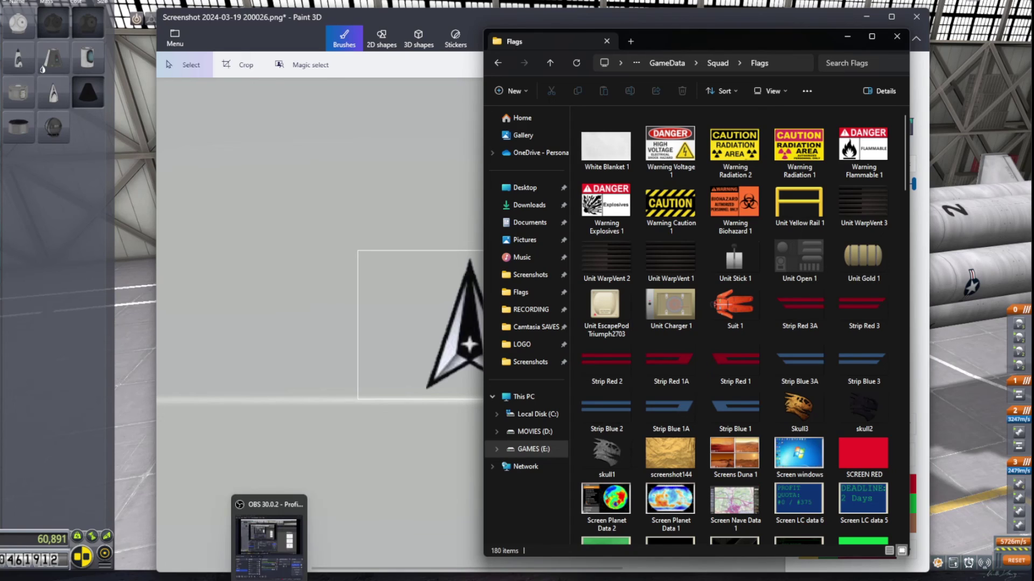